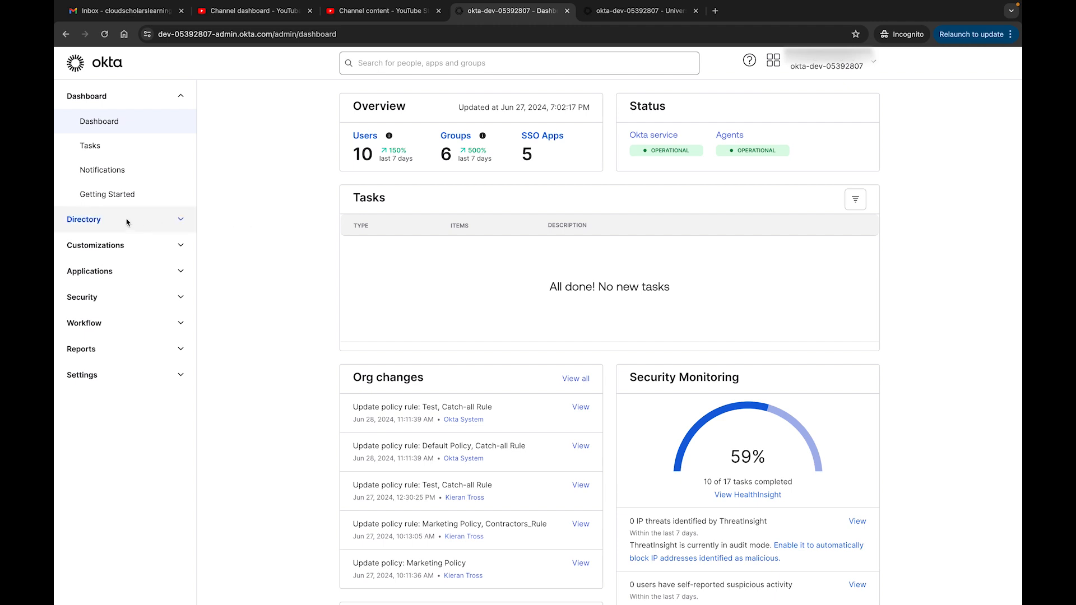
Step: Create a profile enrollment policy named "Demo Enrollment" in the security settings
left_click(125, 297)
left_click(121, 389)
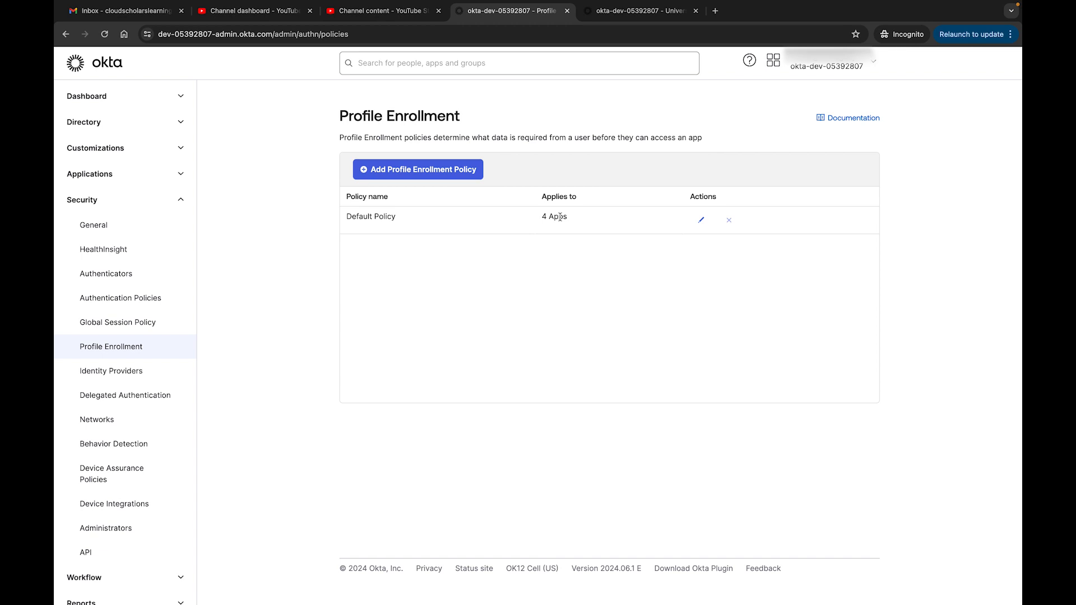
left_click(428, 171)
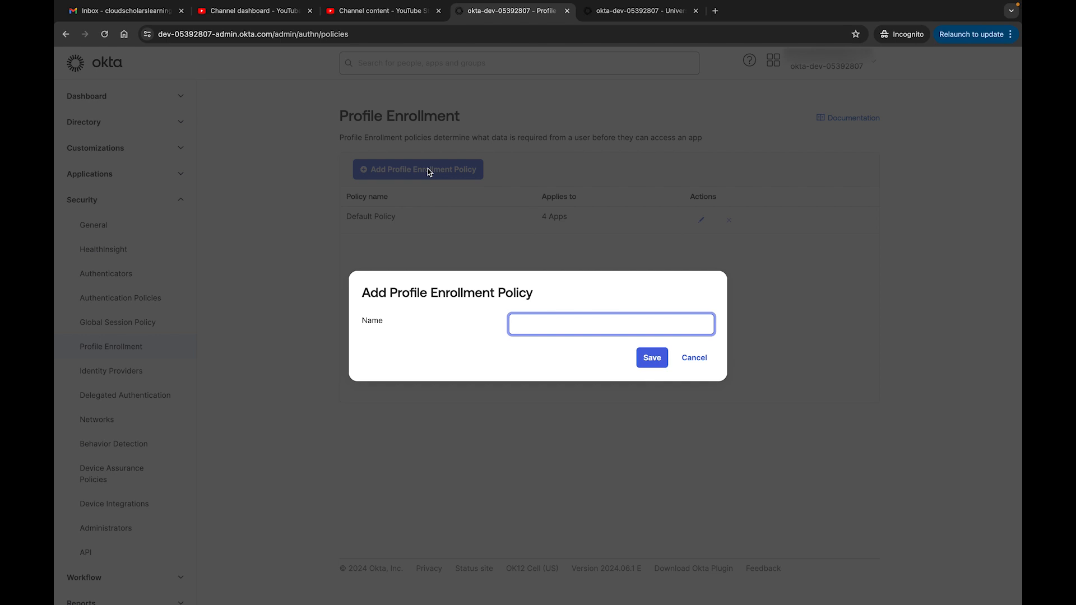
type("Demo Enrollment")
key("Return")
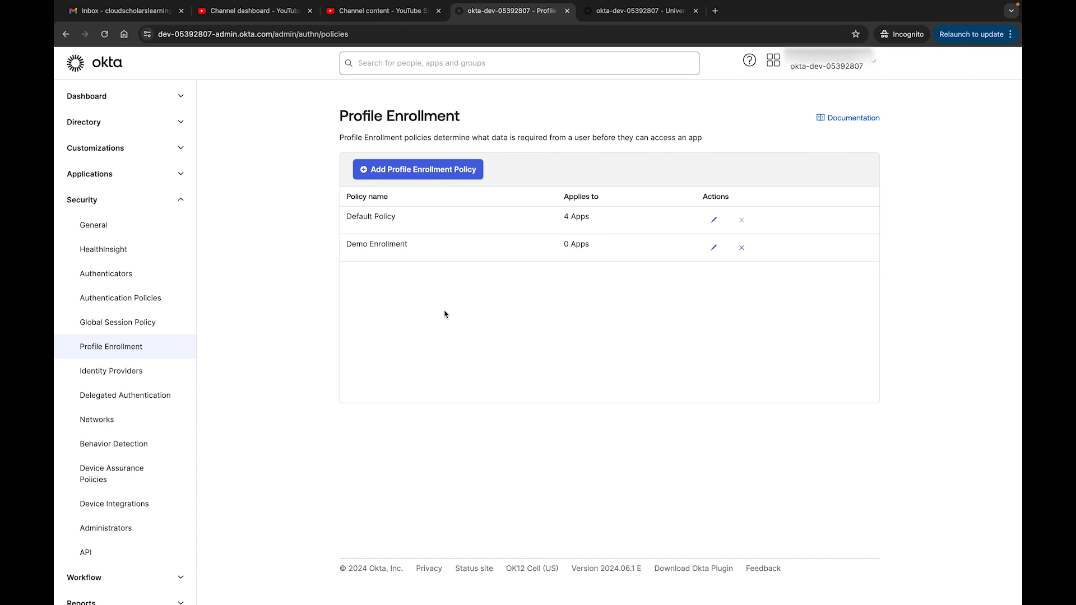
Step: Open the Demo Enrollment policy, check which apps use it, and return to the policy details
left_click(714, 247)
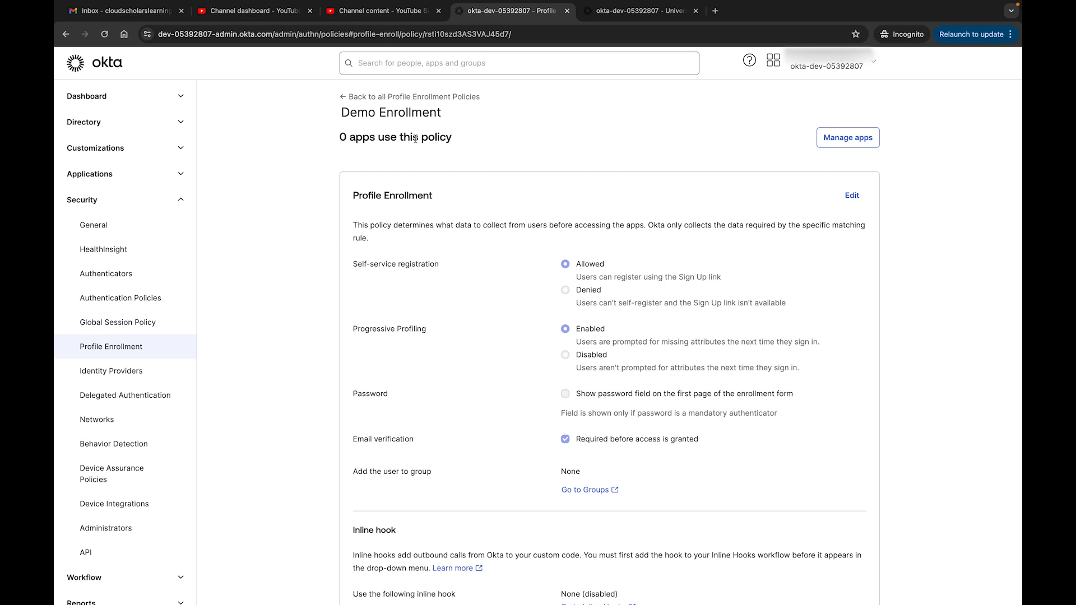
left_click(848, 138)
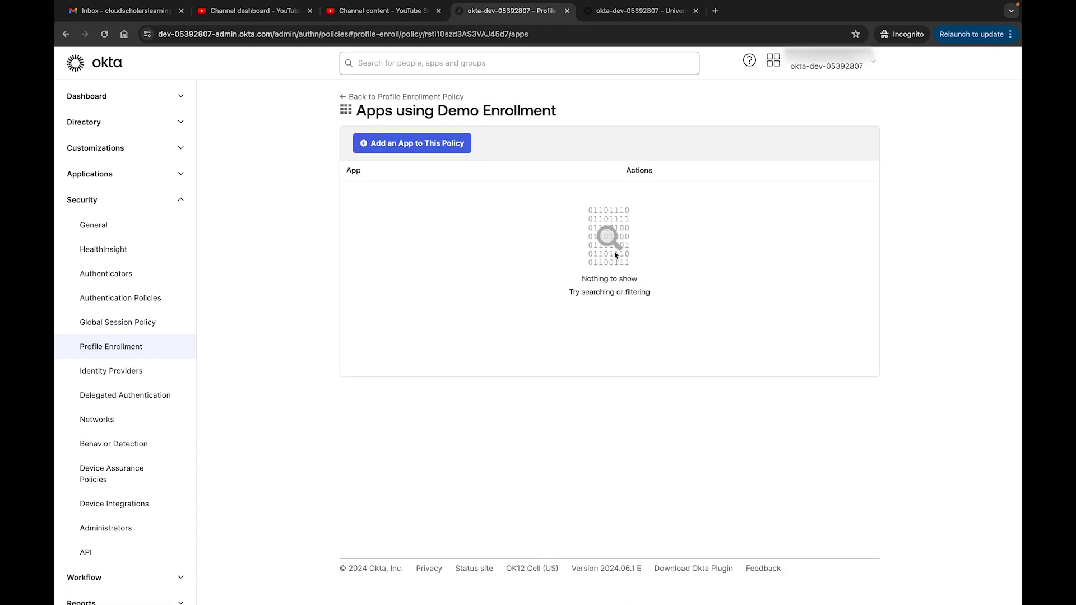
left_click(419, 98)
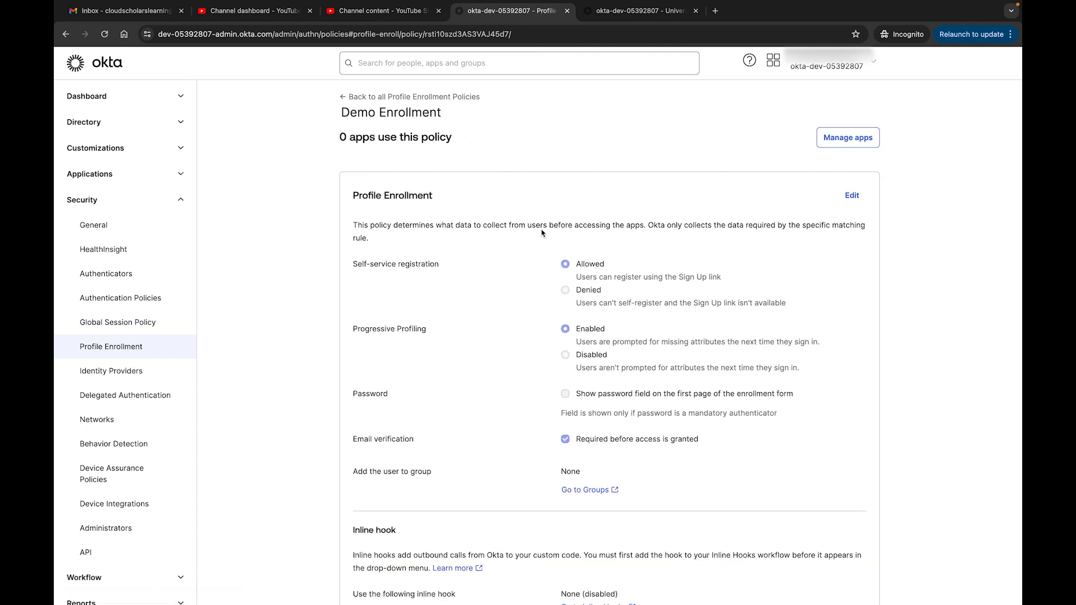
Step: Examine the editable self-service registration, progressive profiling, password and email verification options of the Demo Enrollment policy
left_click(852, 195)
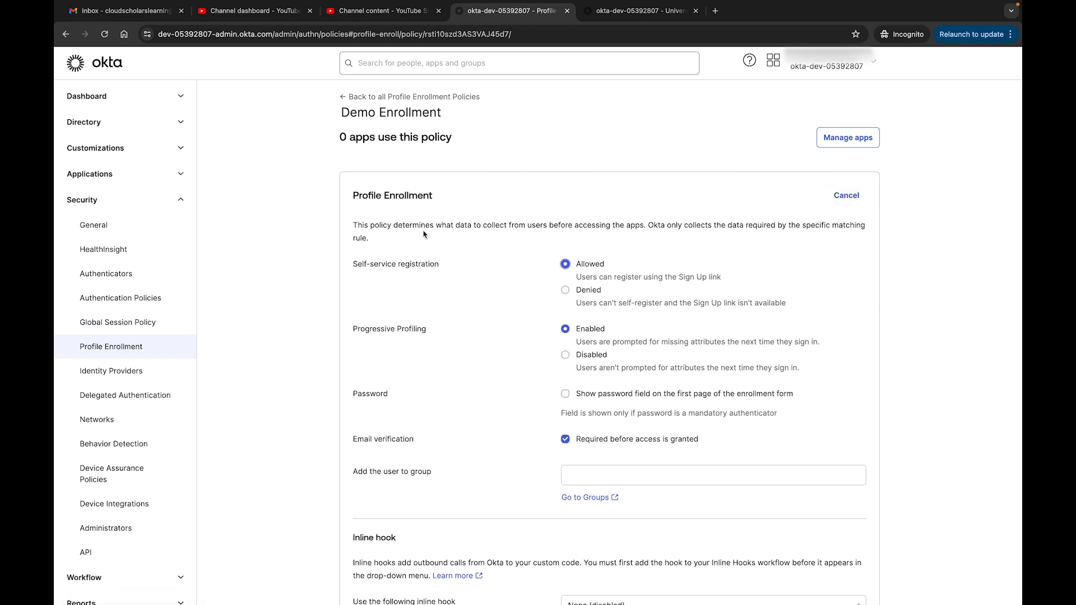
scroll(510, 239, "right", 4)
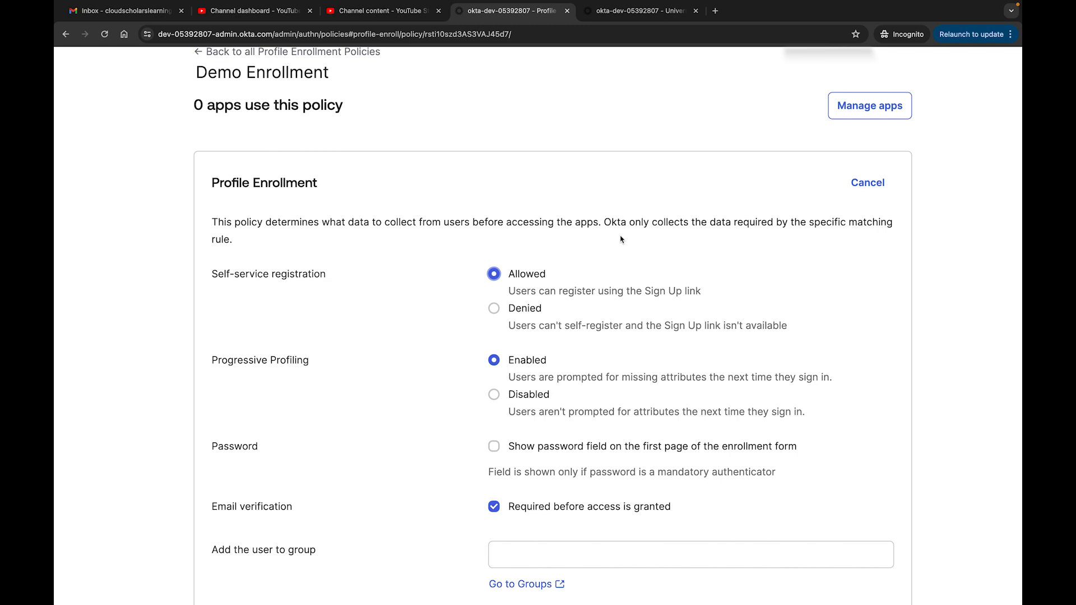
scroll(621, 239, "down", 3)
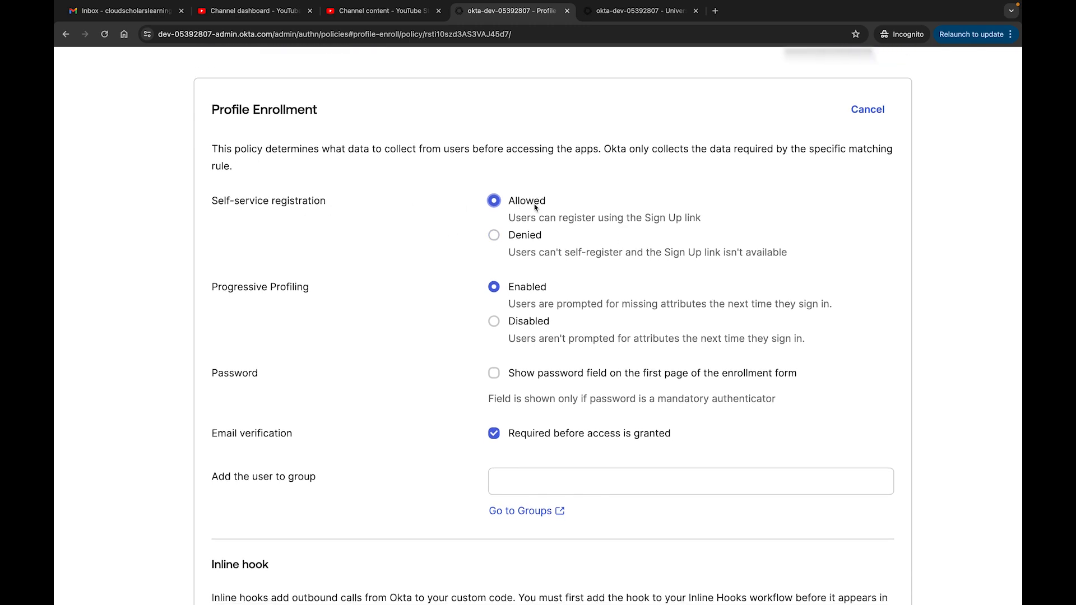
scroll(410, 259, "down", 3)
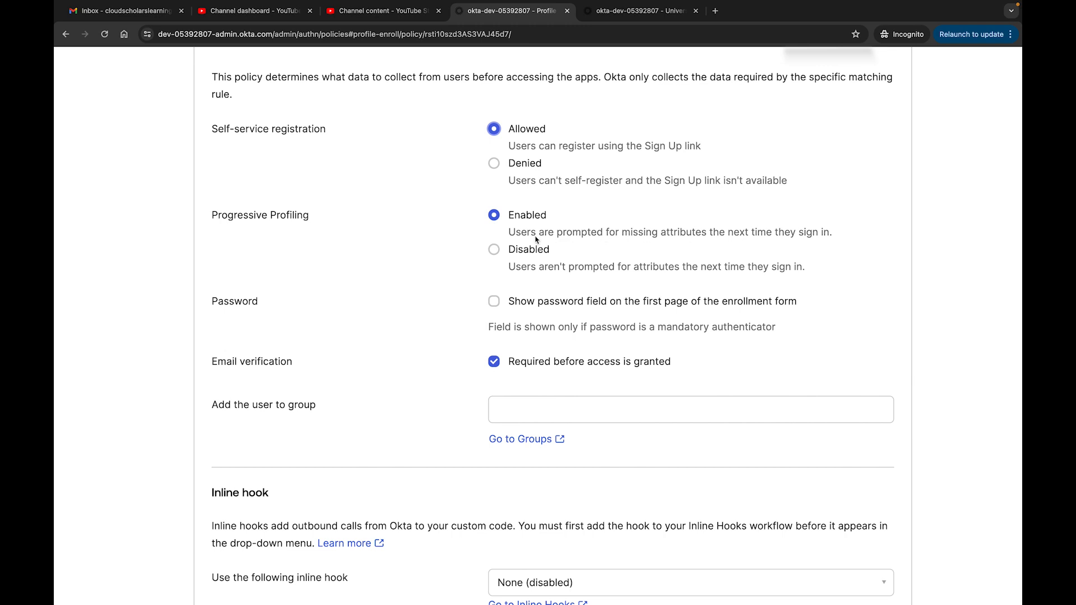
scroll(524, 235, "down", 1)
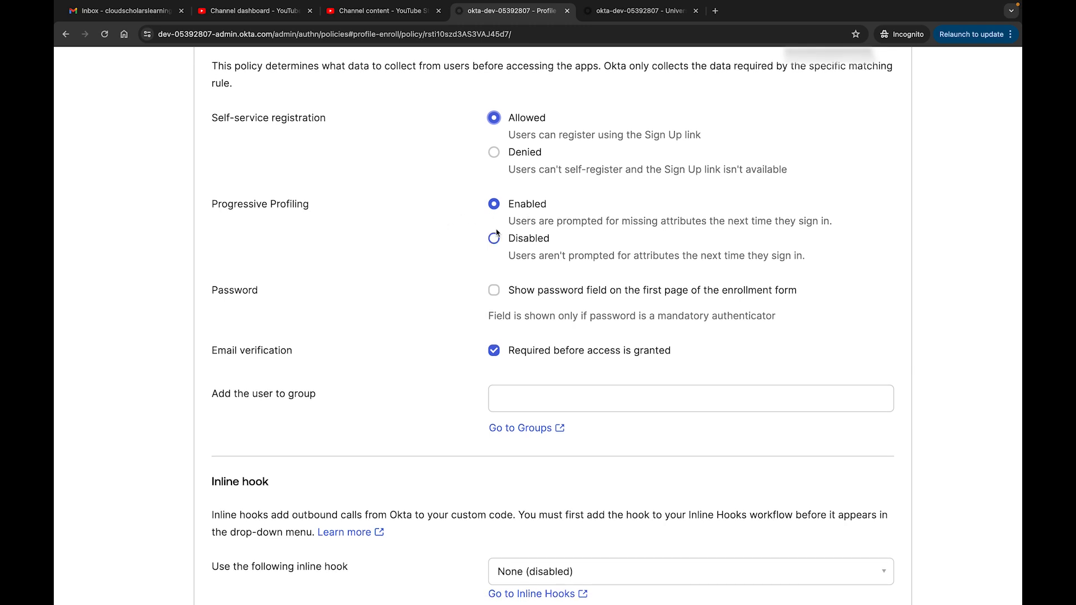
scroll(497, 233, "down", 3)
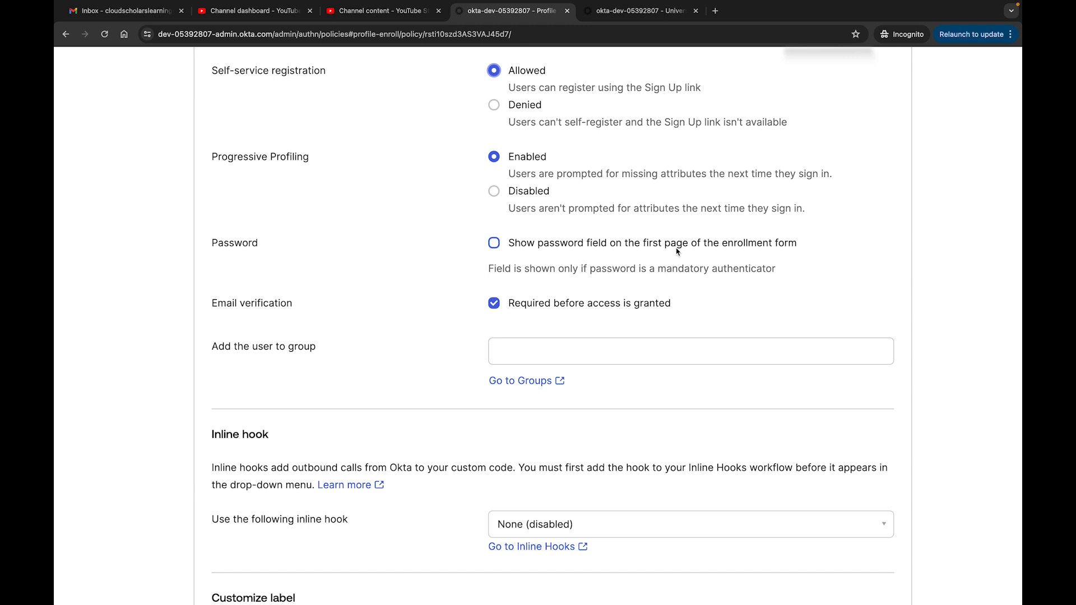
left_click(555, 254)
left_click(552, 252)
scroll(552, 252, "down", 5)
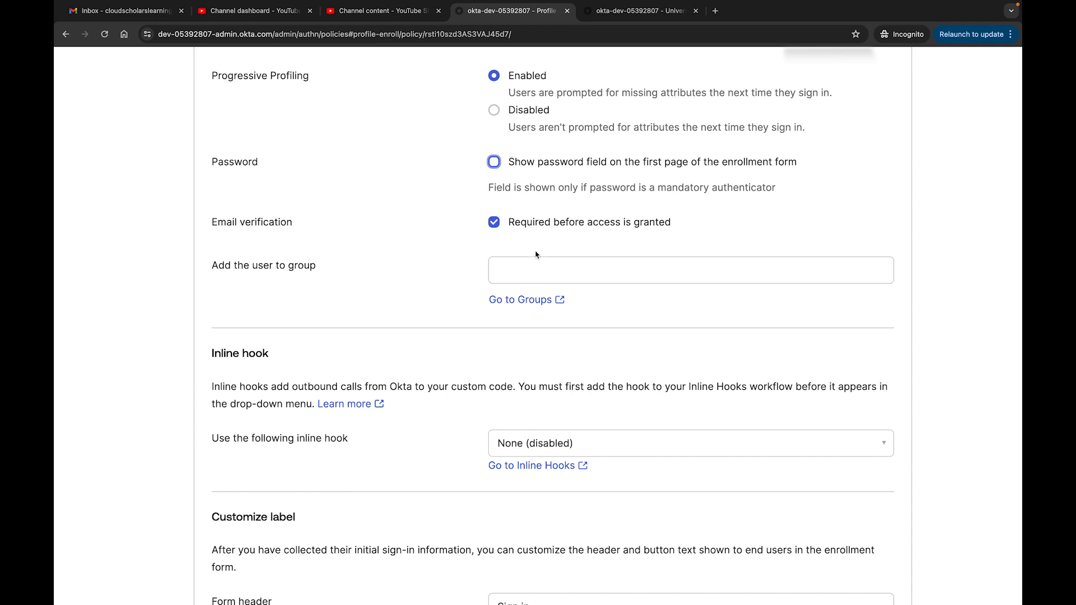
left_click(523, 274)
type("cor")
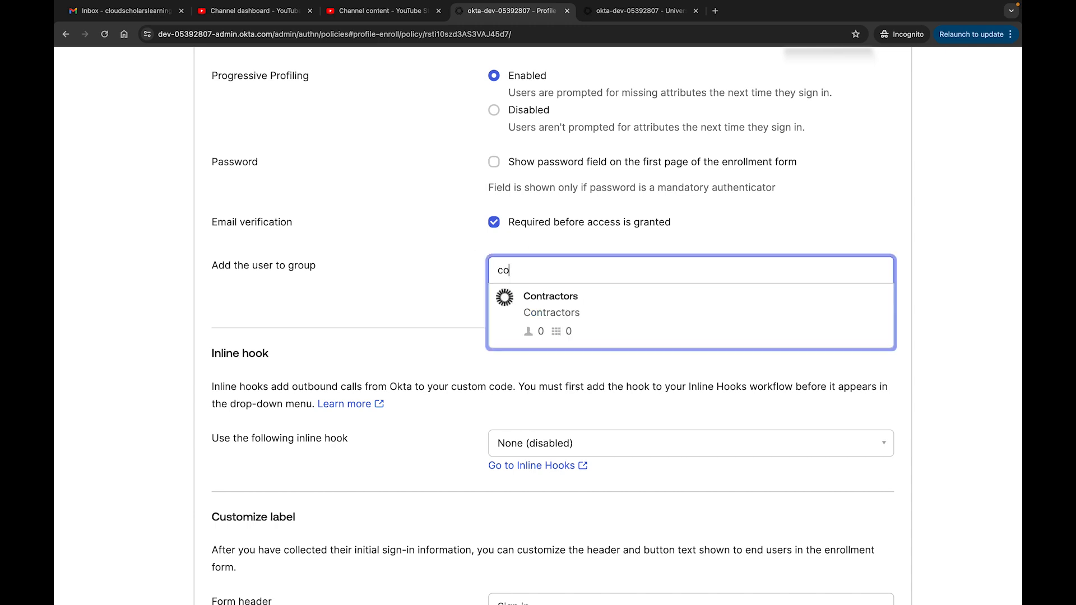
key("BackSpace")
key("BackSpace")
key("BackSpace")
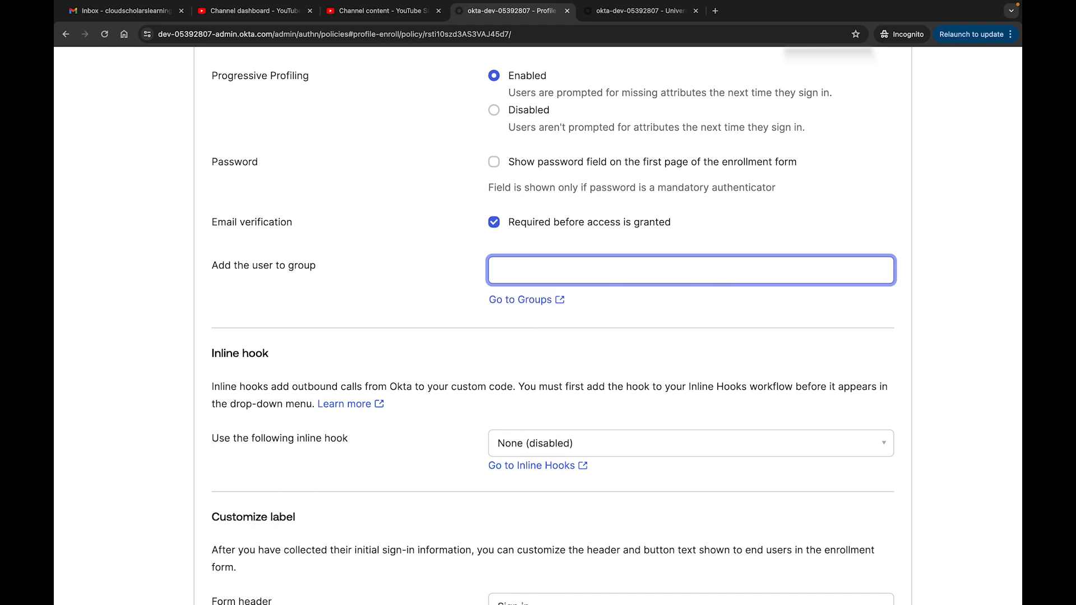
Step: Review the policy's inline hook and form label settings, and leave edit mode without saving
scroll(898, 331, "down", 1)
scroll(898, 330, "down", 1)
left_click(899, 329)
scroll(899, 329, "down", 2)
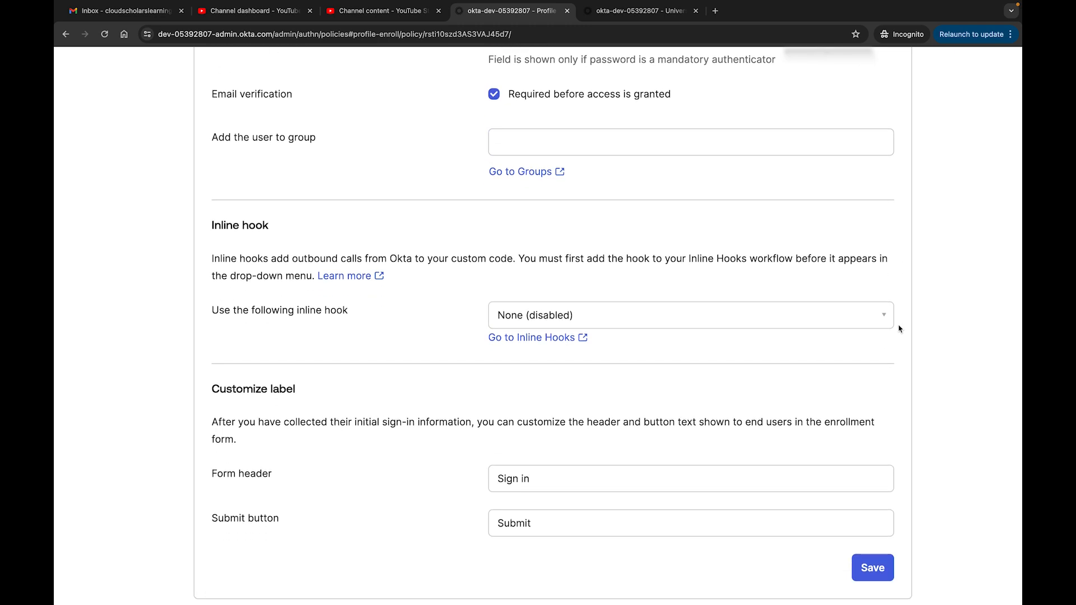
scroll(900, 329, "down", 1)
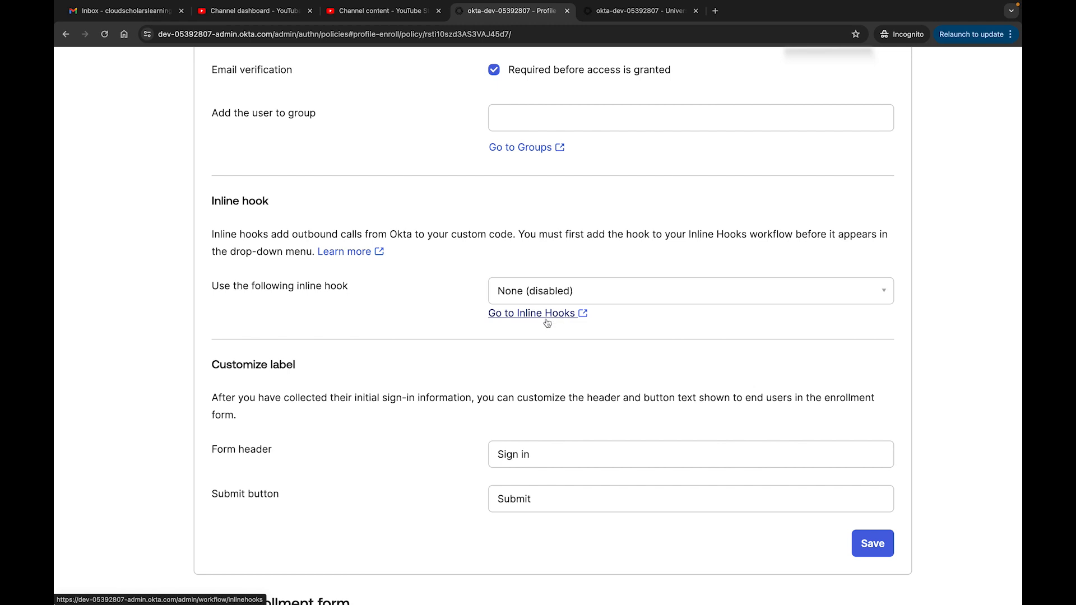
scroll(908, 335, "down", 3)
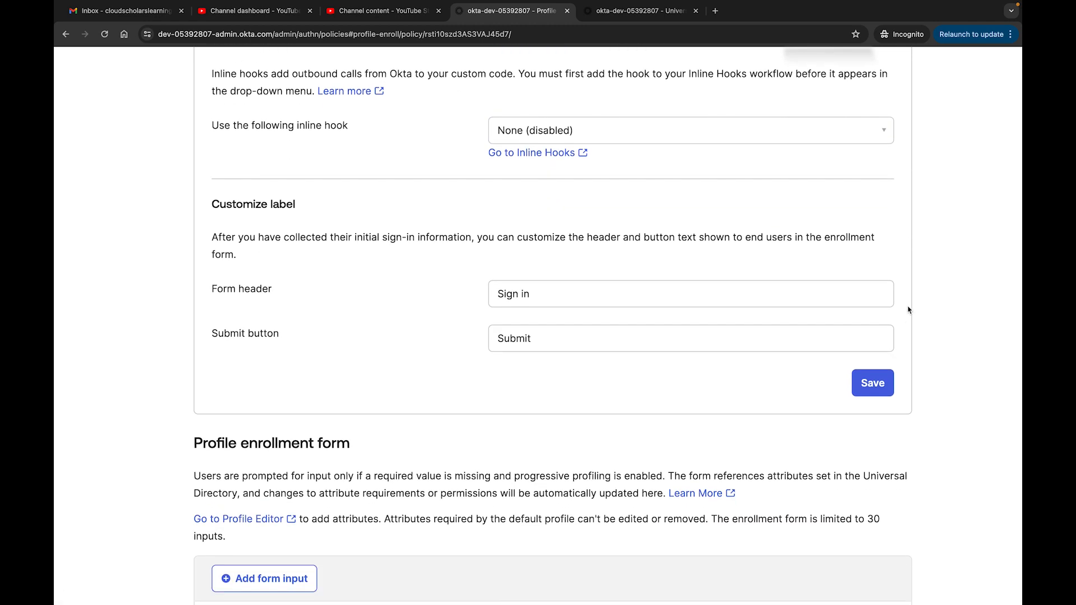
scroll(910, 304, "down", 1)
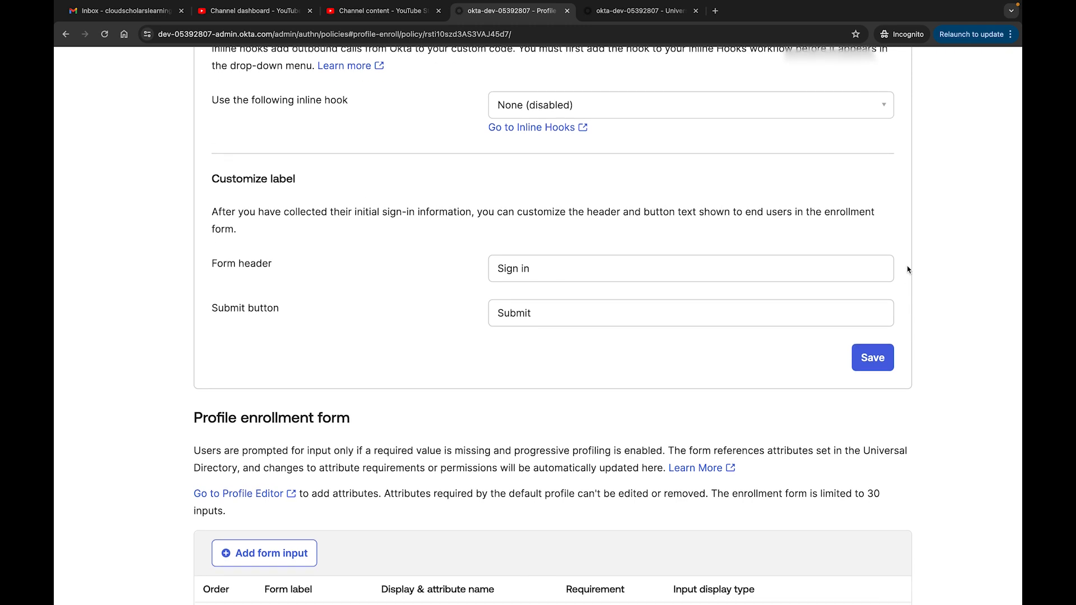
scroll(909, 270, "down", 1)
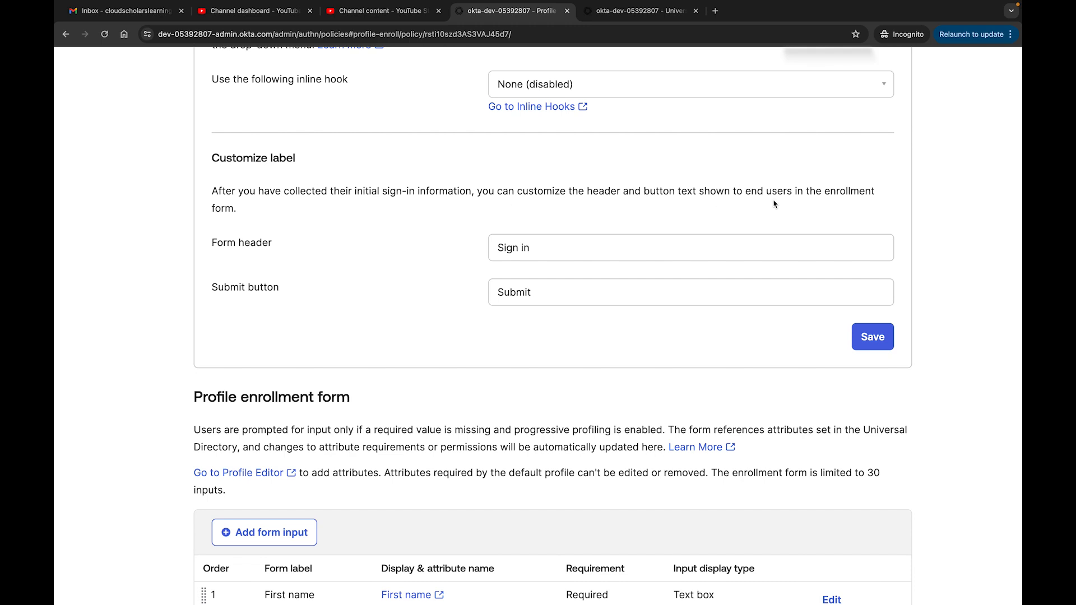
left_click(542, 248)
left_click(531, 251)
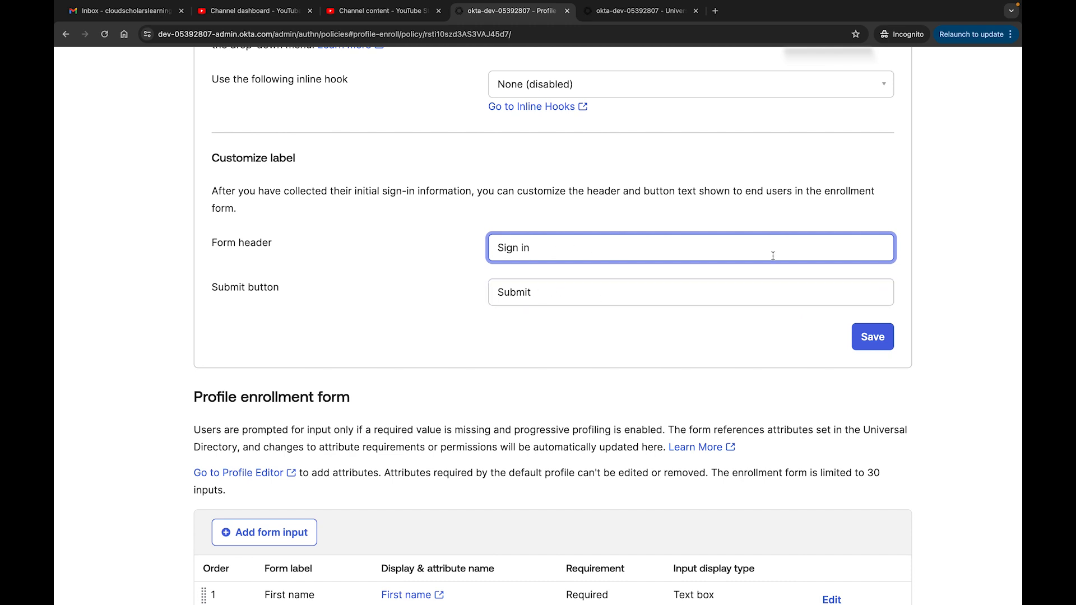
scroll(771, 258, "up", 1)
scroll(770, 258, "up", 7)
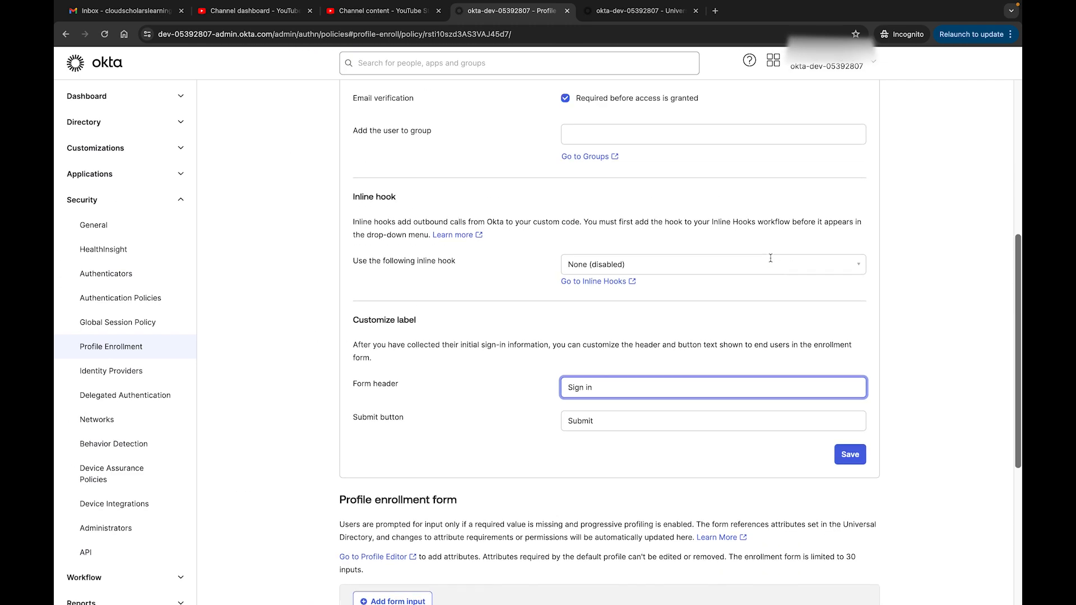
left_click(847, 162)
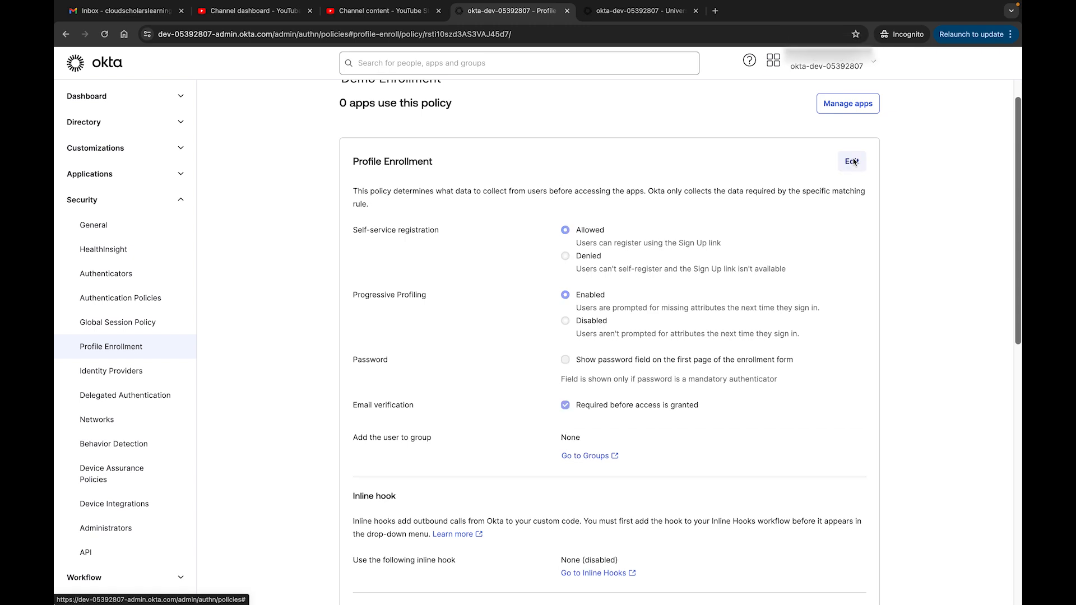
Step: Examine the policy's profile enrollment form and its dialog for adding a form input, and close the dialog
scroll(684, 325, "down", 10)
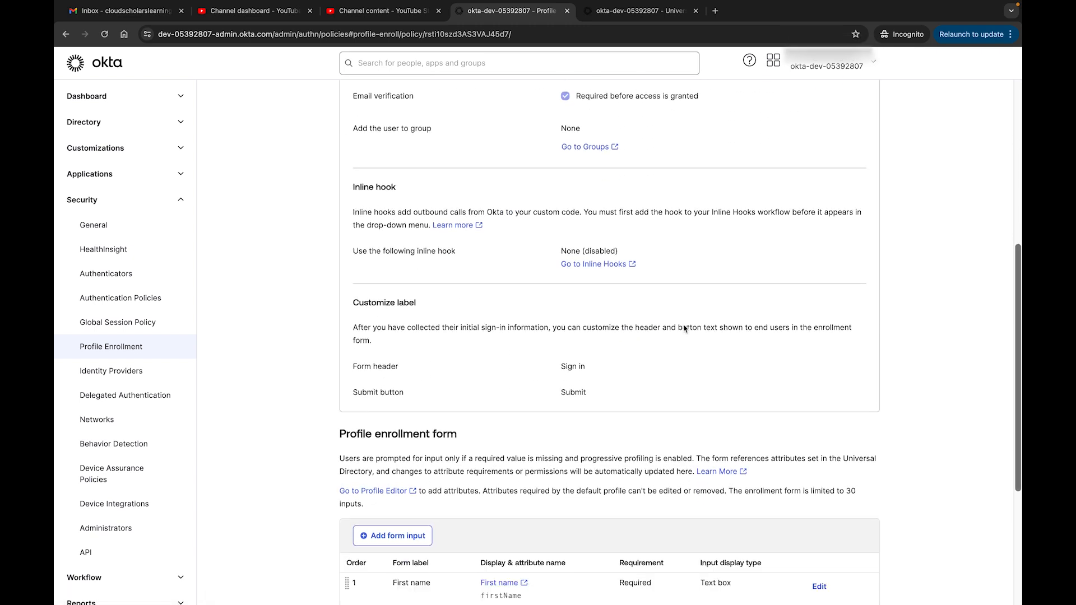
scroll(612, 309, "up", 5)
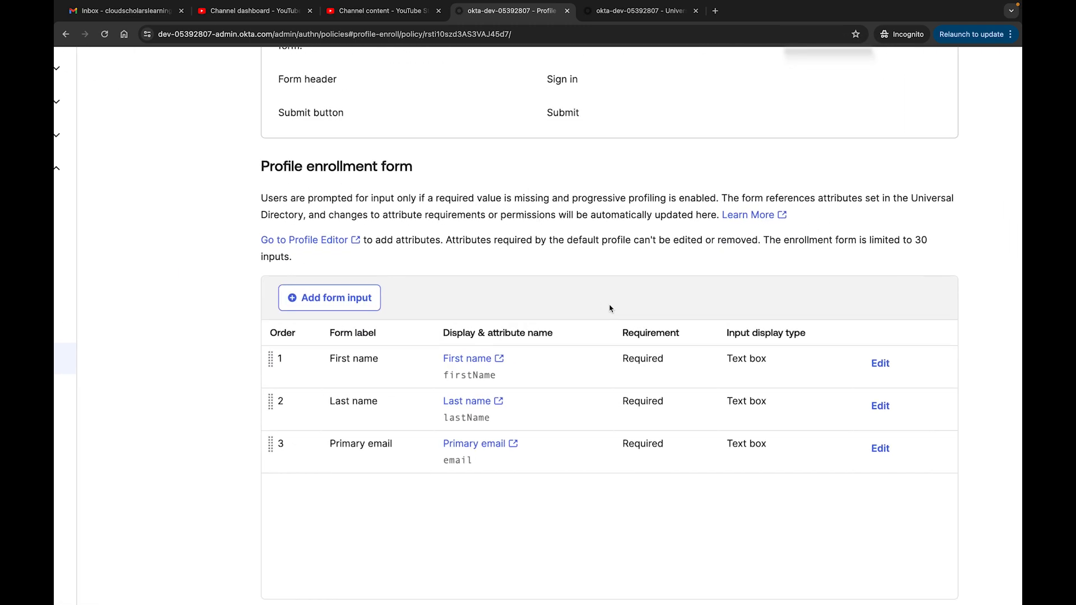
scroll(636, 301, "right", 2)
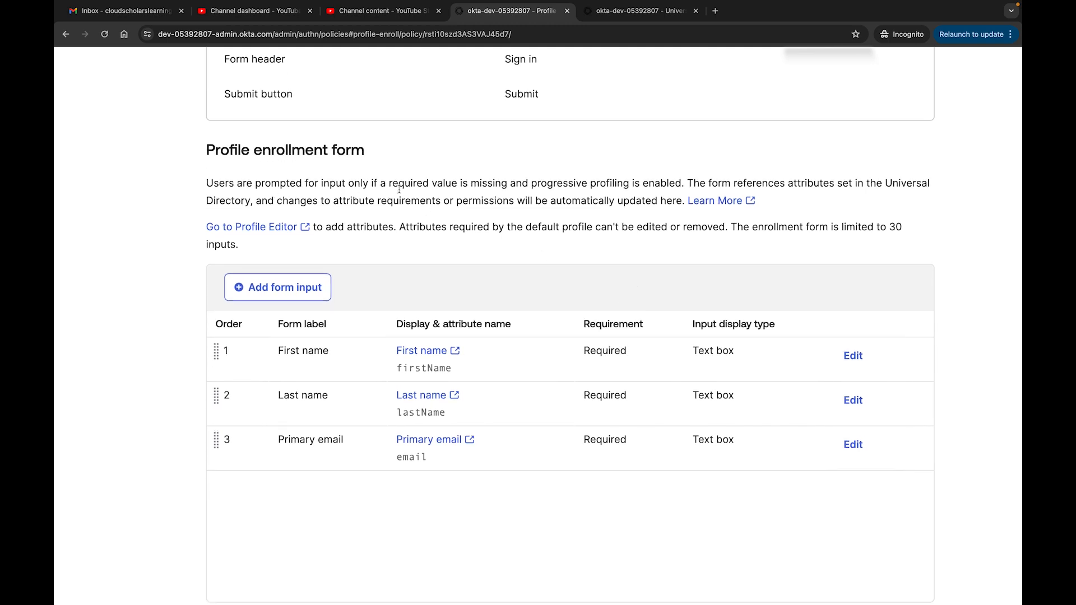
scroll(511, 195, "right", 1)
scroll(511, 195, "right", 1)
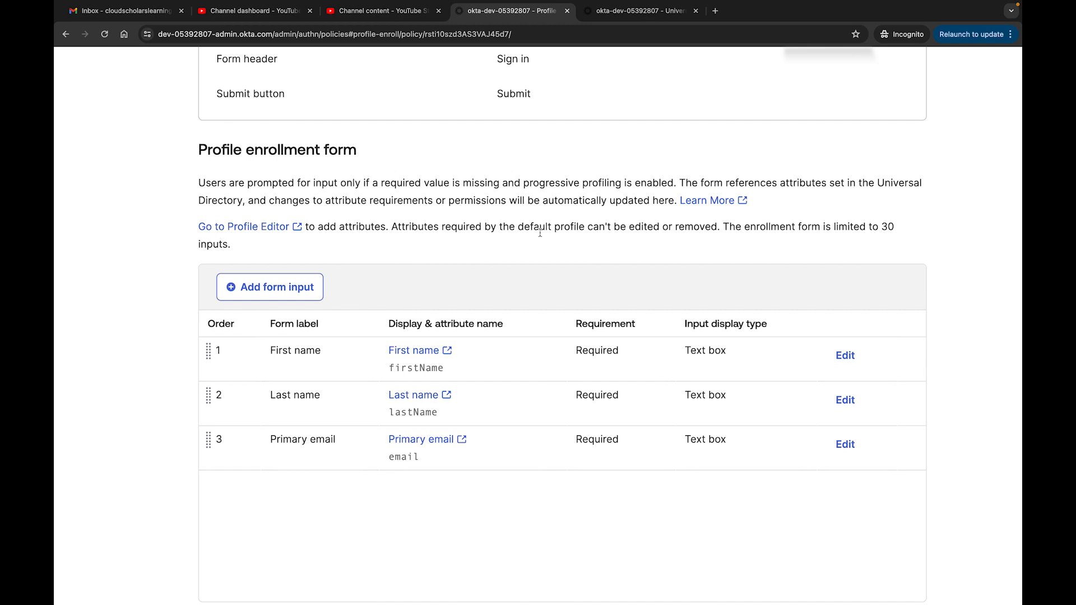
left_click(263, 287)
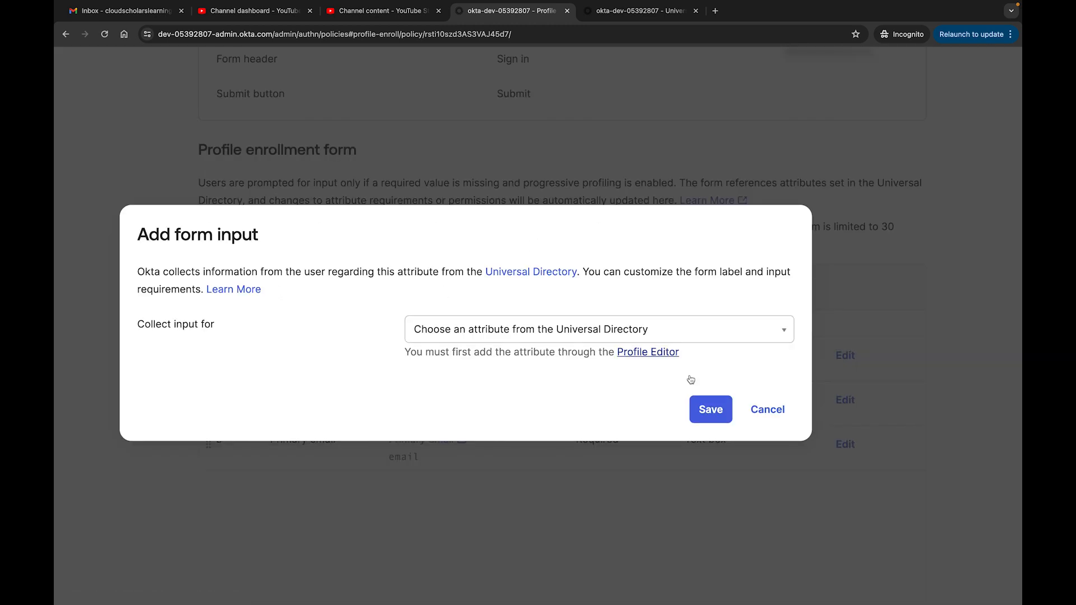
left_click(768, 410)
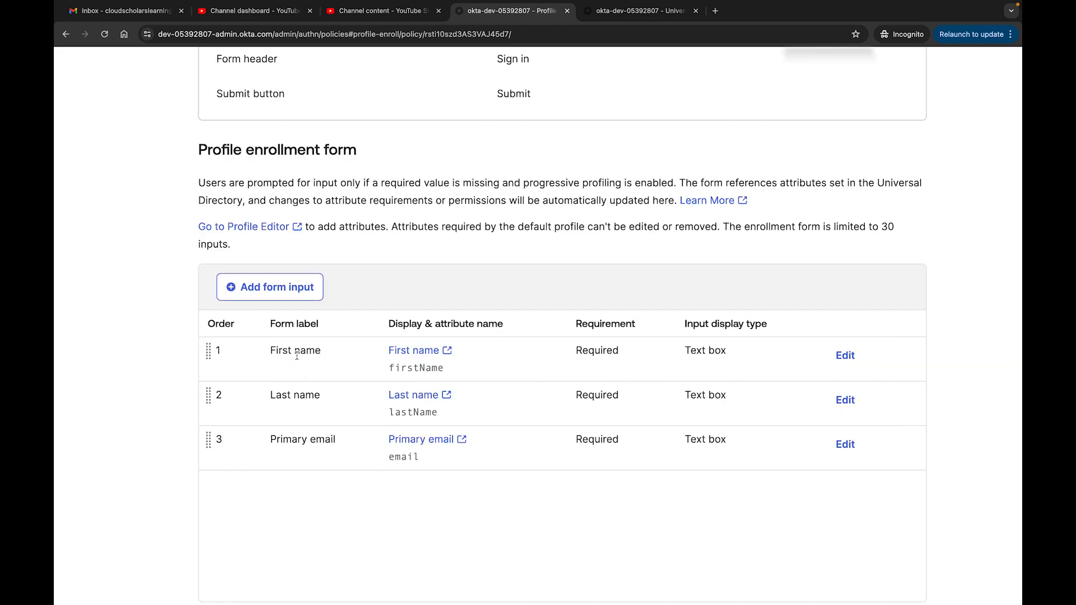
Step: Start a new form input and choose Employee number (employeeNumber) as the attribute to collect
left_click(290, 292)
left_click(526, 330)
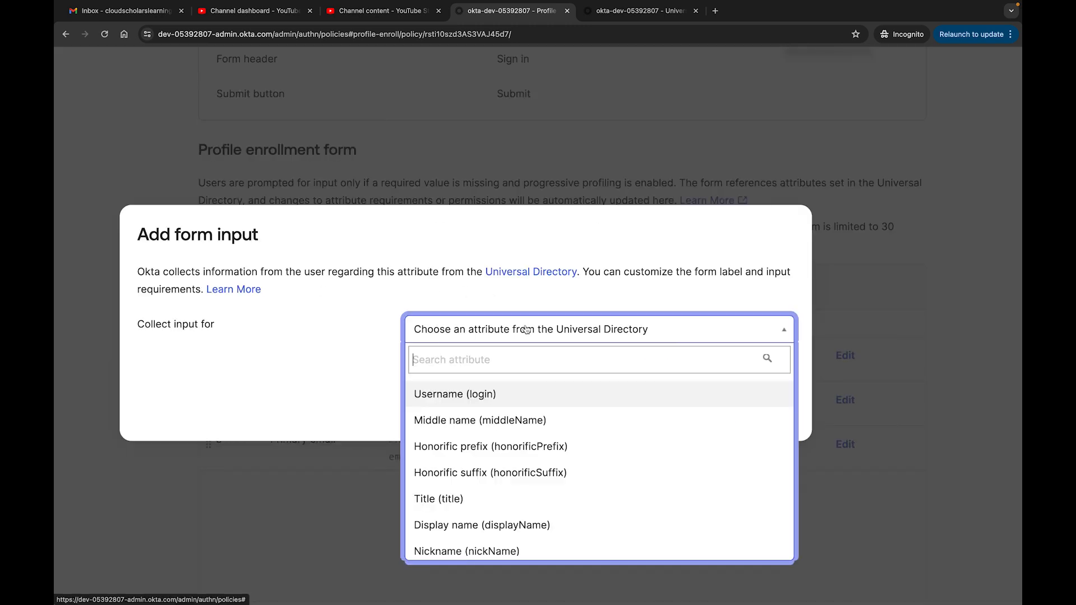
scroll(542, 467, "down", 5)
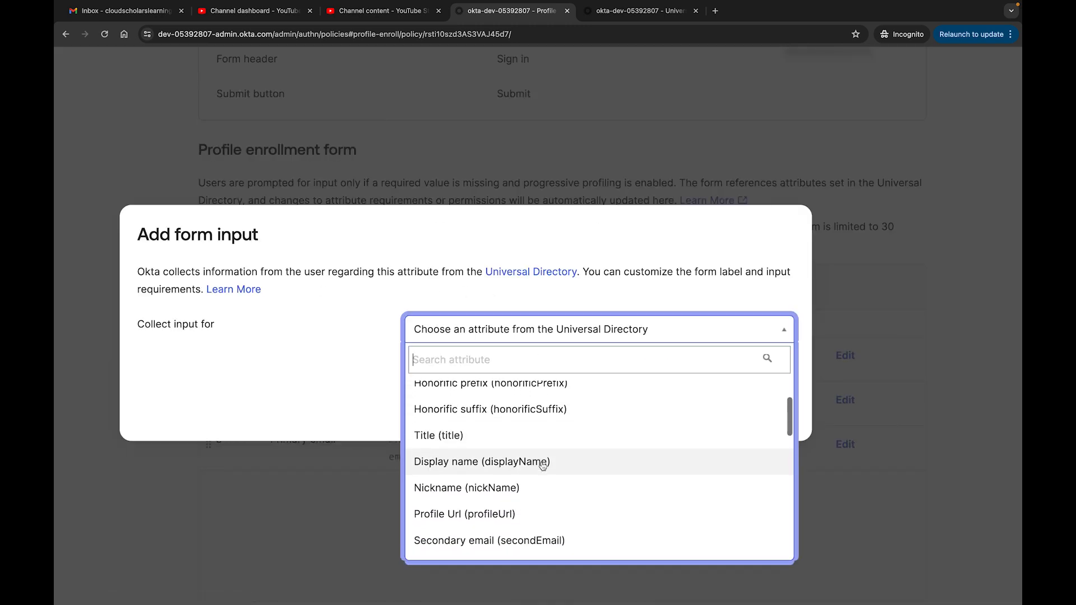
scroll(543, 467, "down", 5)
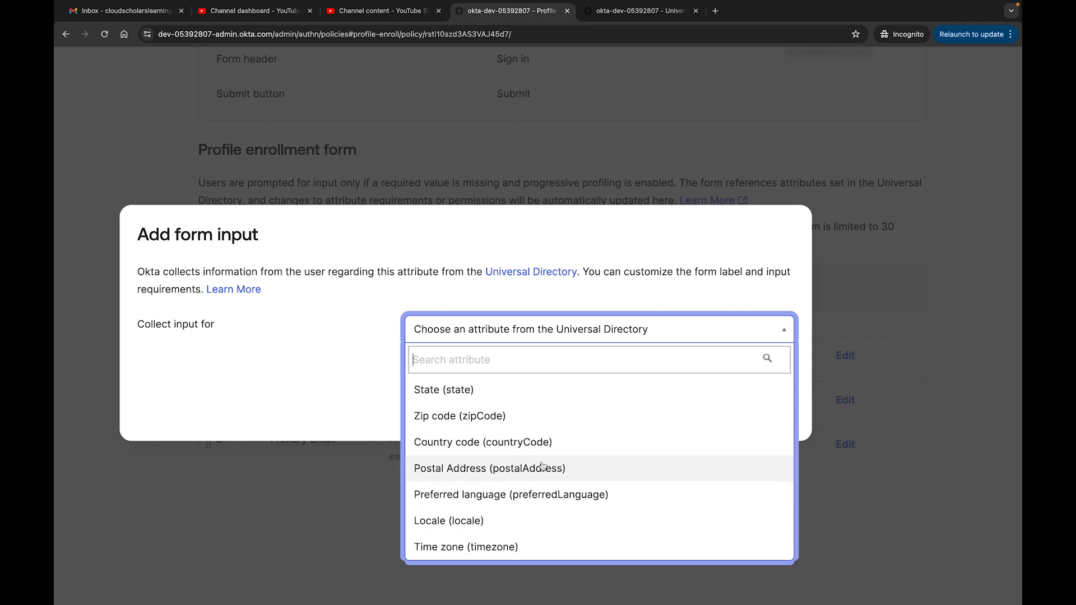
scroll(543, 466, "down", 5)
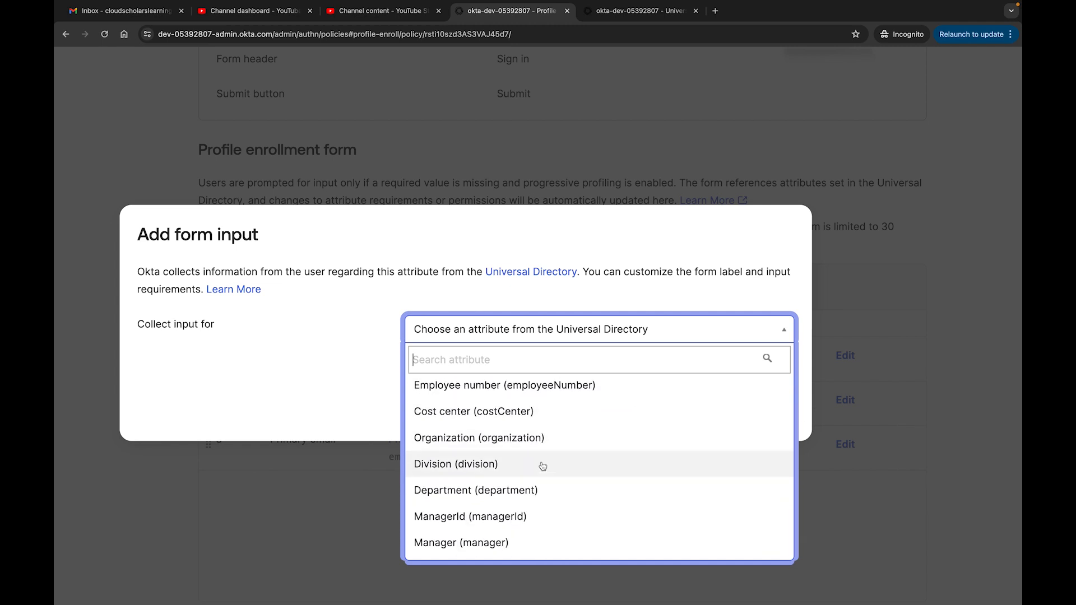
left_click(498, 389)
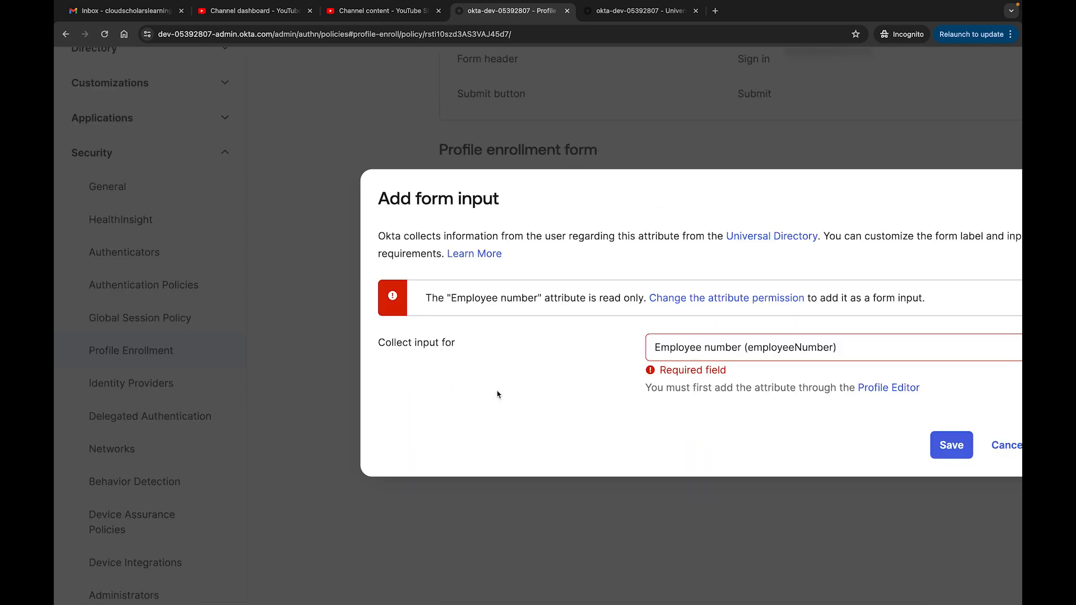
scroll(497, 394, "right", 4)
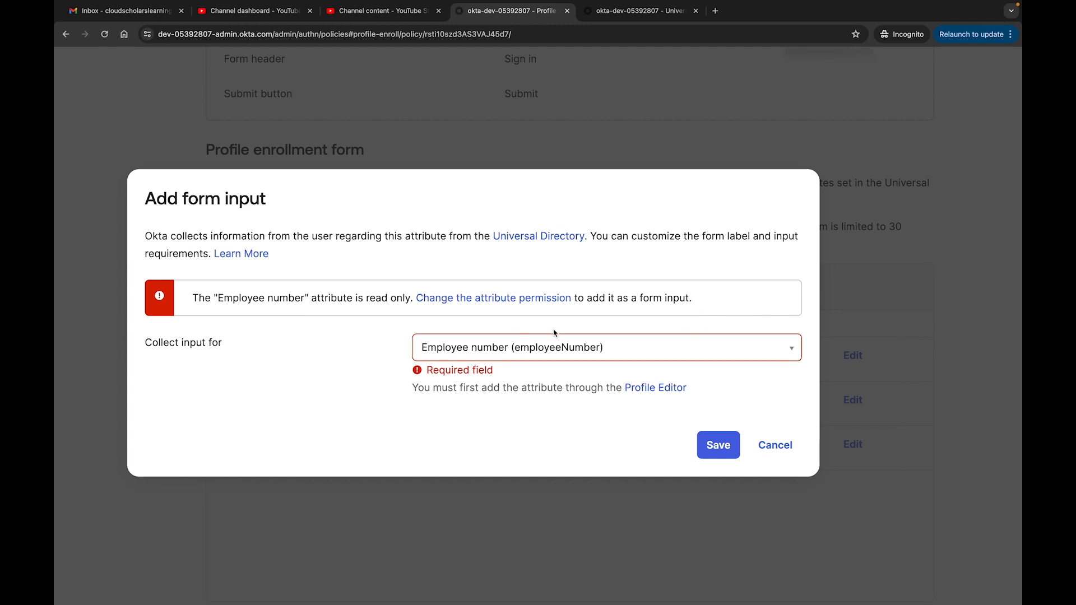
Step: In the Profile Editor's default User profile, set the Employee number attribute's user permission to Read-Write and save the attribute
left_click(652, 389)
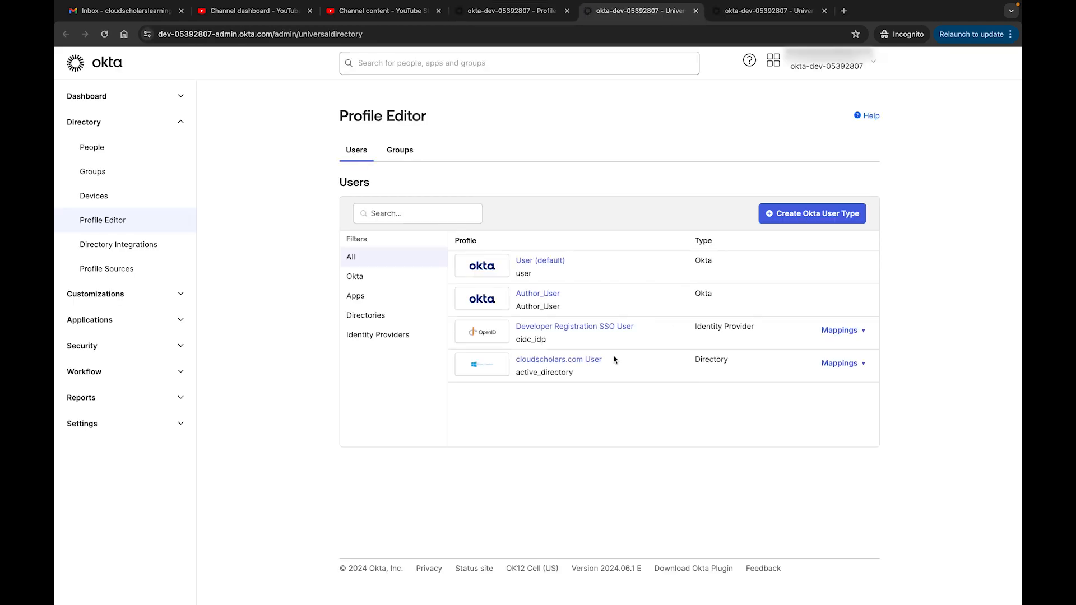
left_click(551, 263)
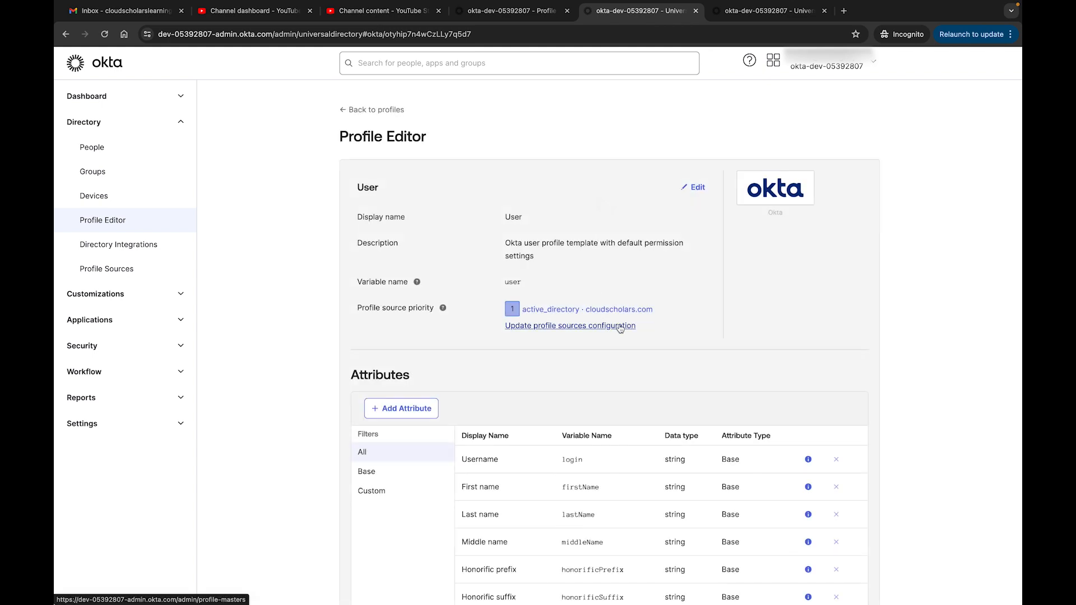
scroll(620, 328, "down", 2)
scroll(620, 329, "down", 8)
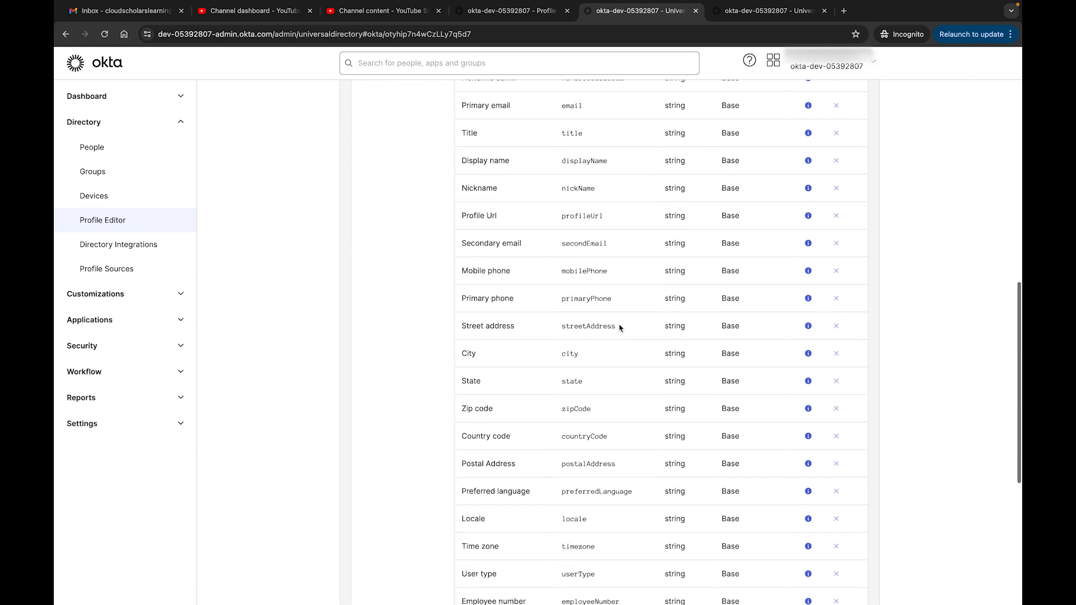
scroll(620, 329, "down", 2)
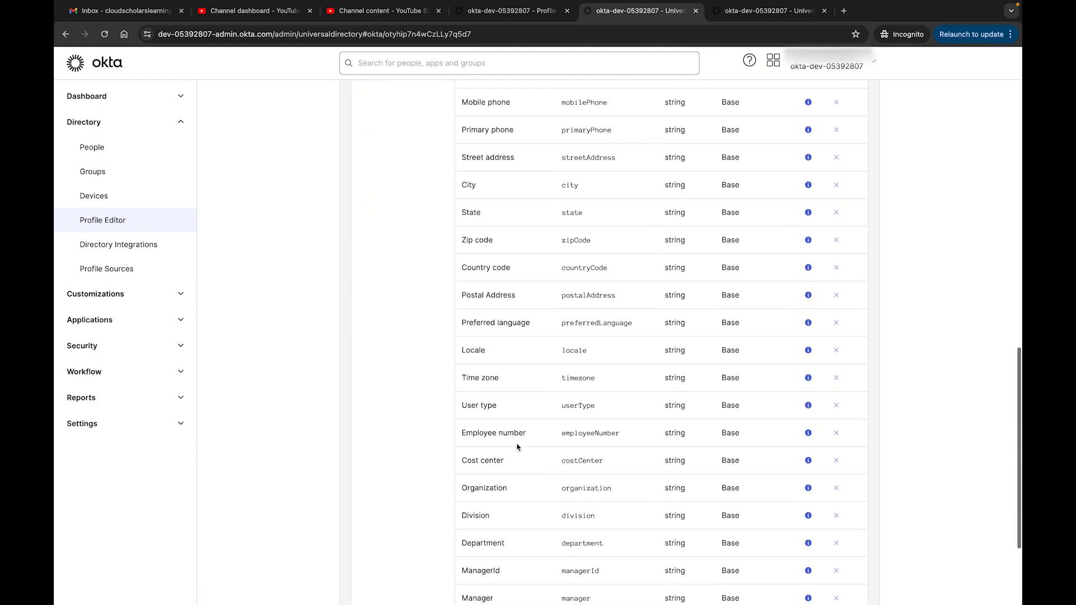
left_click(811, 435)
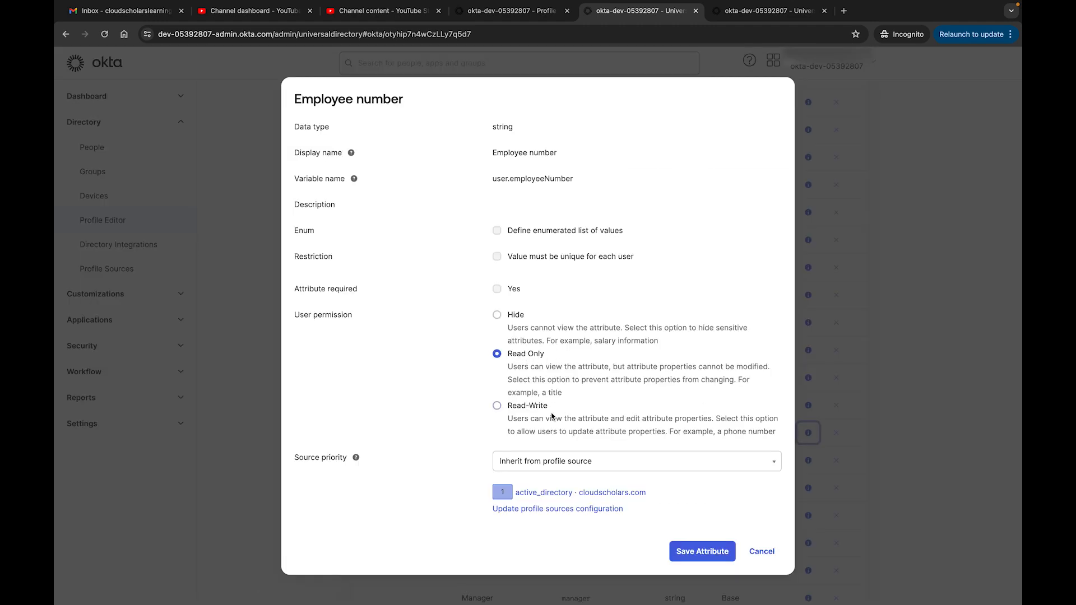
left_click(497, 405)
left_click(695, 555)
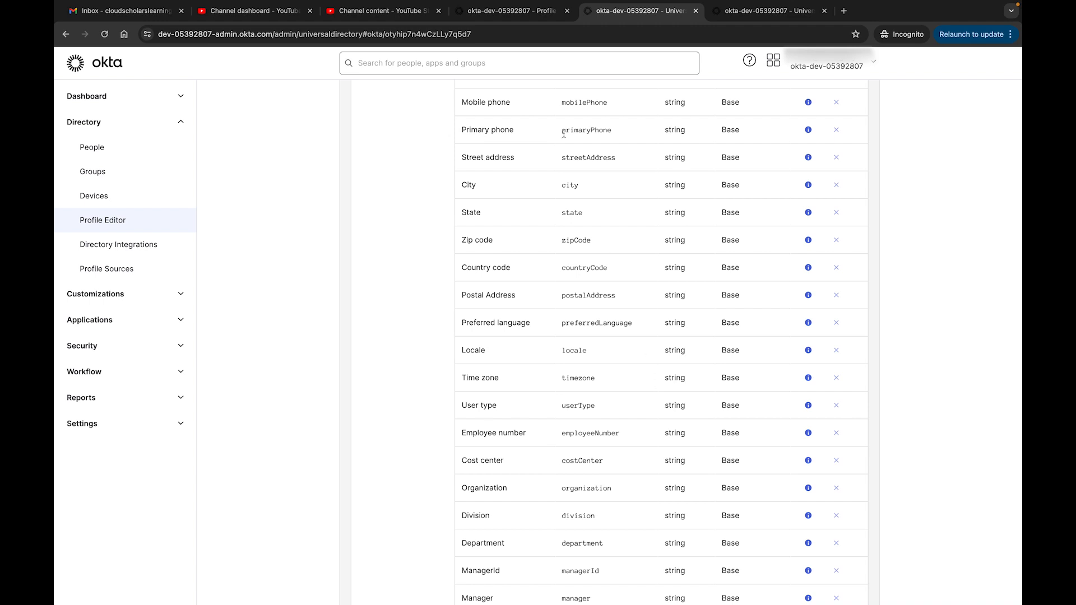
Step: Return to the Demo Enrollment policy, discard the pending Employee number form input, and reload the page
left_click(512, 18)
left_click(699, 349)
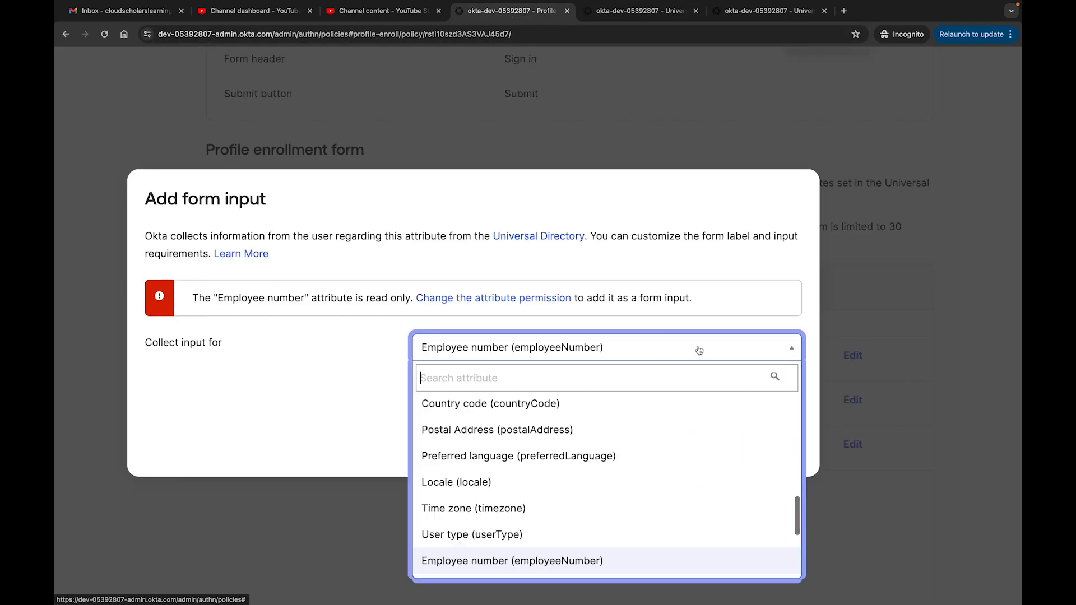
left_click(496, 560)
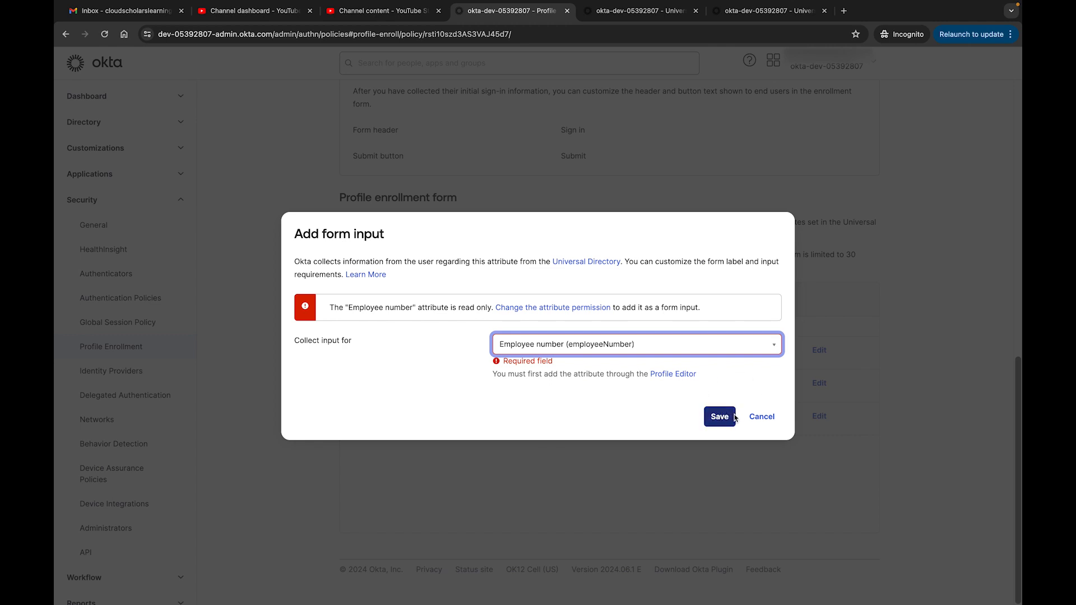
left_click(762, 418)
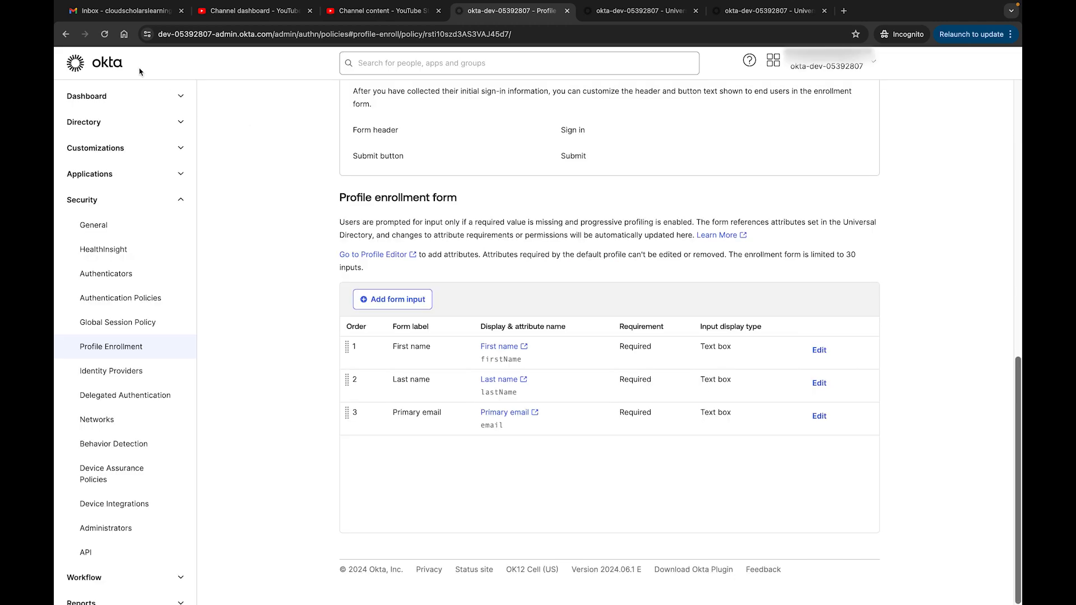
left_click(105, 37)
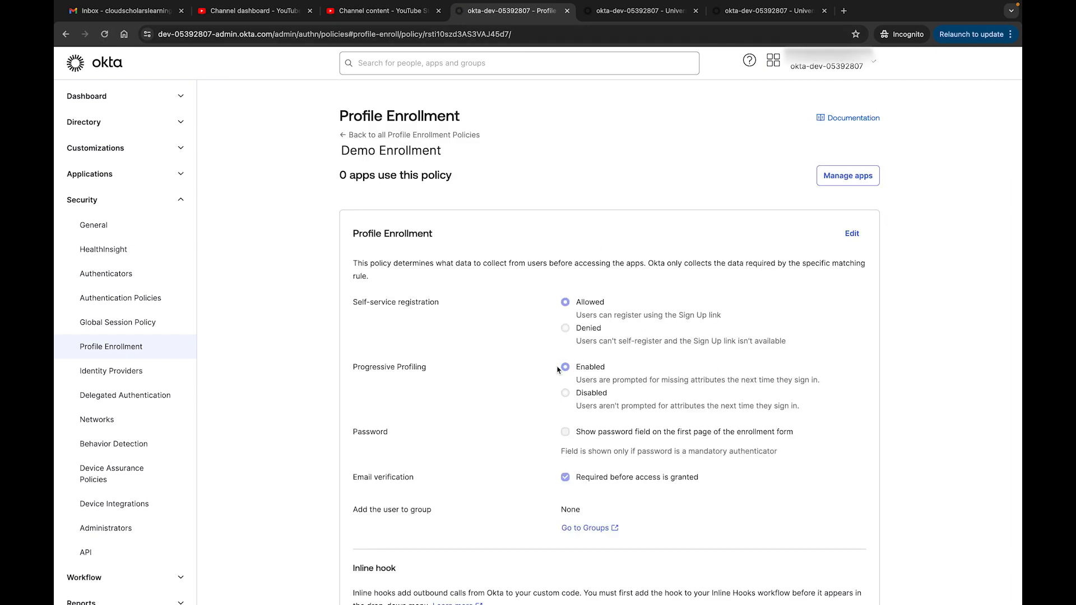
Step: Start a new input in the profile enrollment form, searching the attributes for "emp" and choosing Employee number (employeeNumber)
scroll(642, 366, "down", 3)
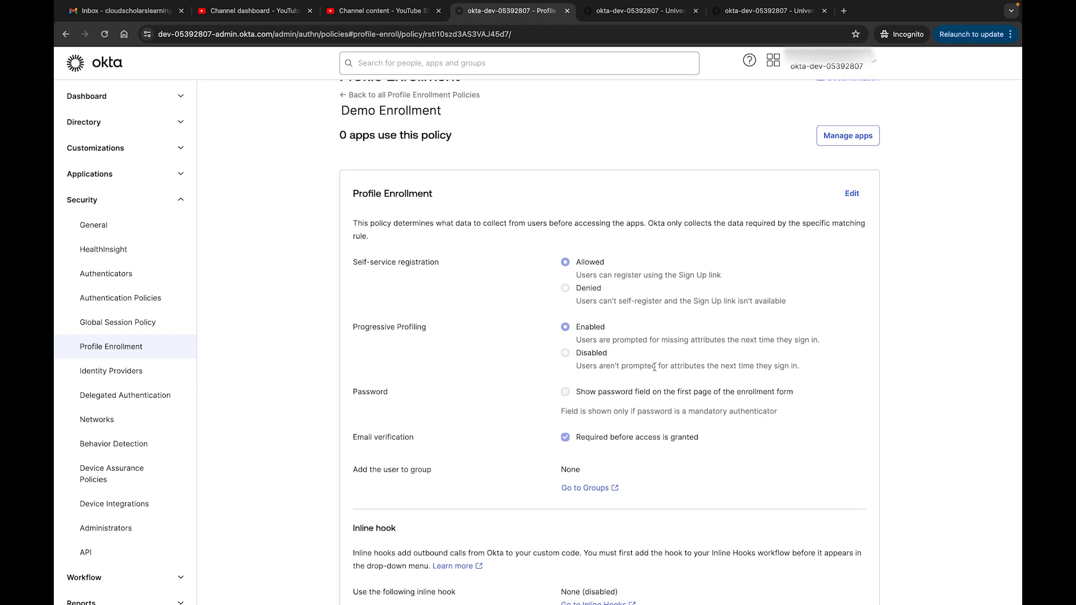
scroll(642, 370, "down", 10)
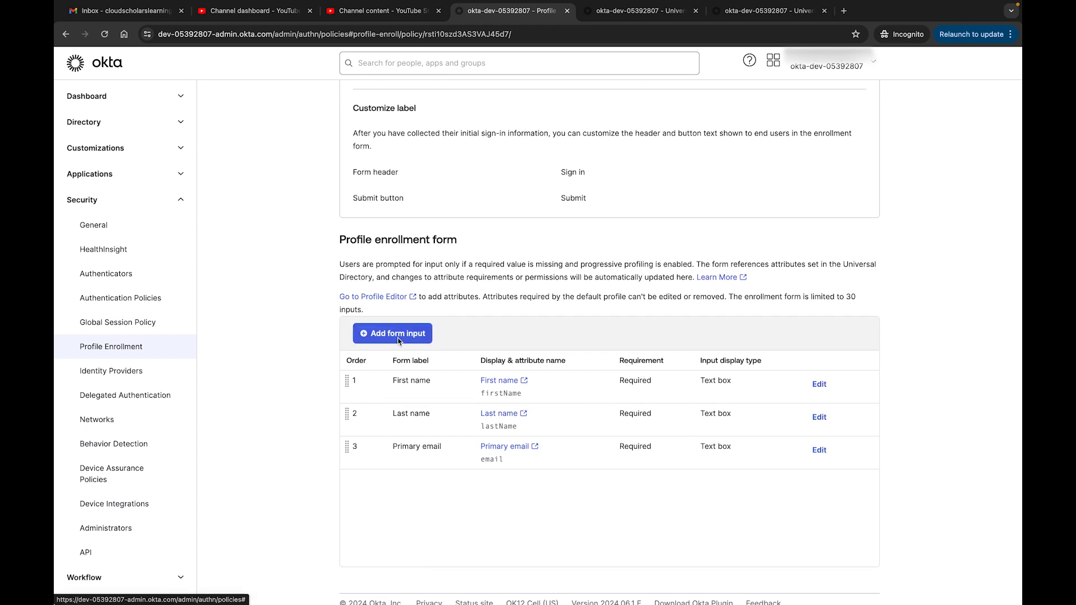
left_click(399, 334)
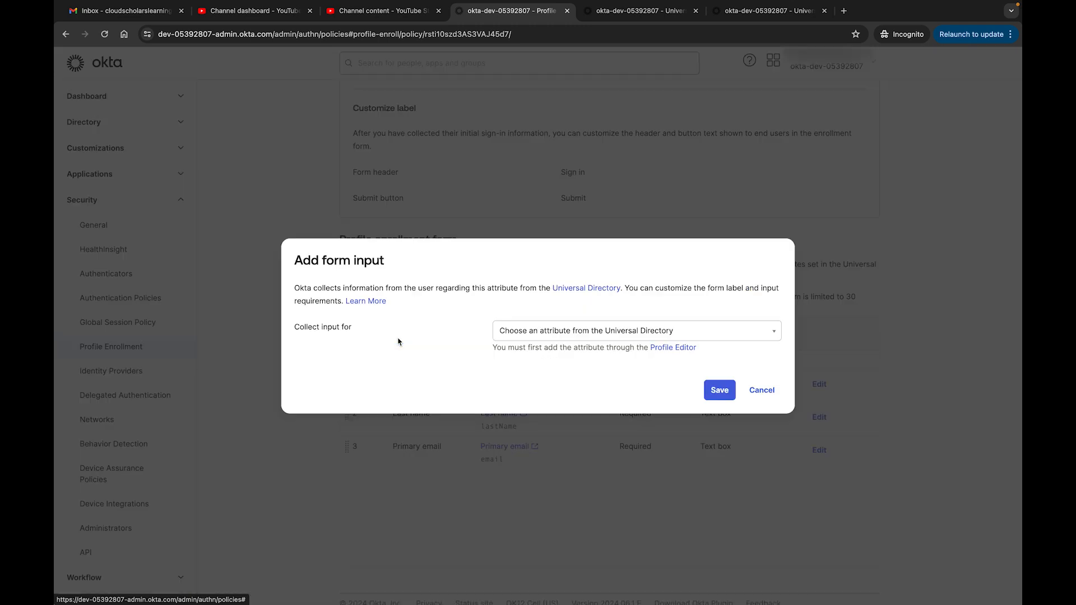
left_click(568, 337)
scroll(581, 459, "down", 3)
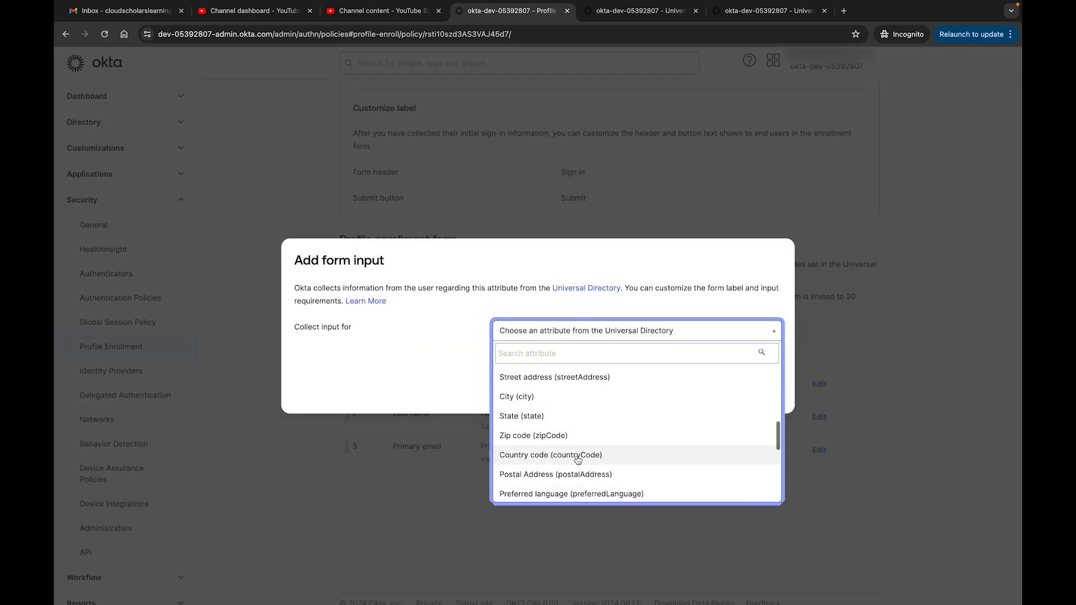
type("emp")
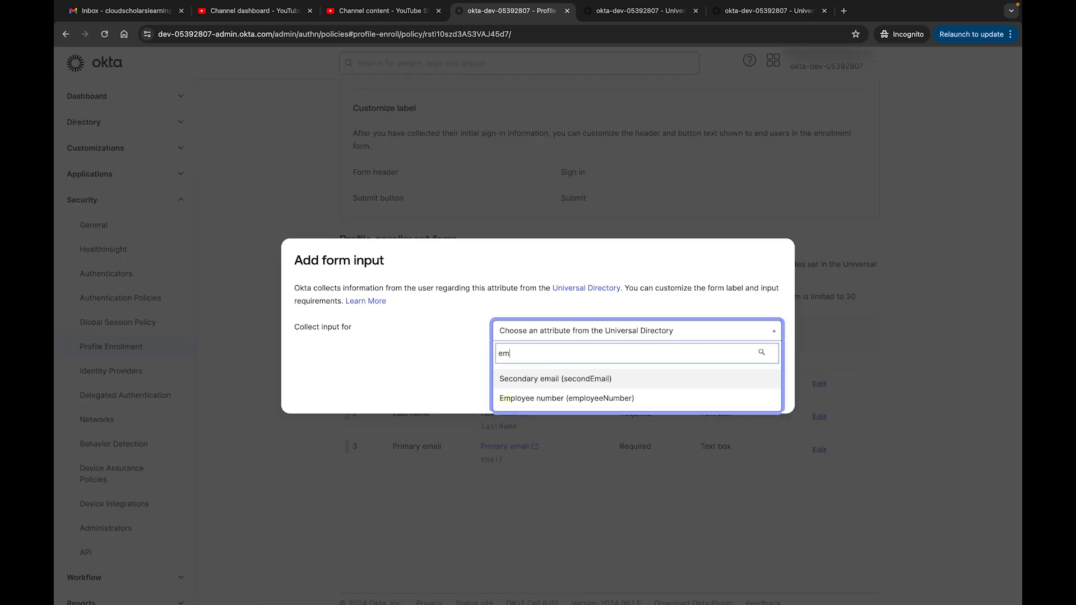
left_click(569, 379)
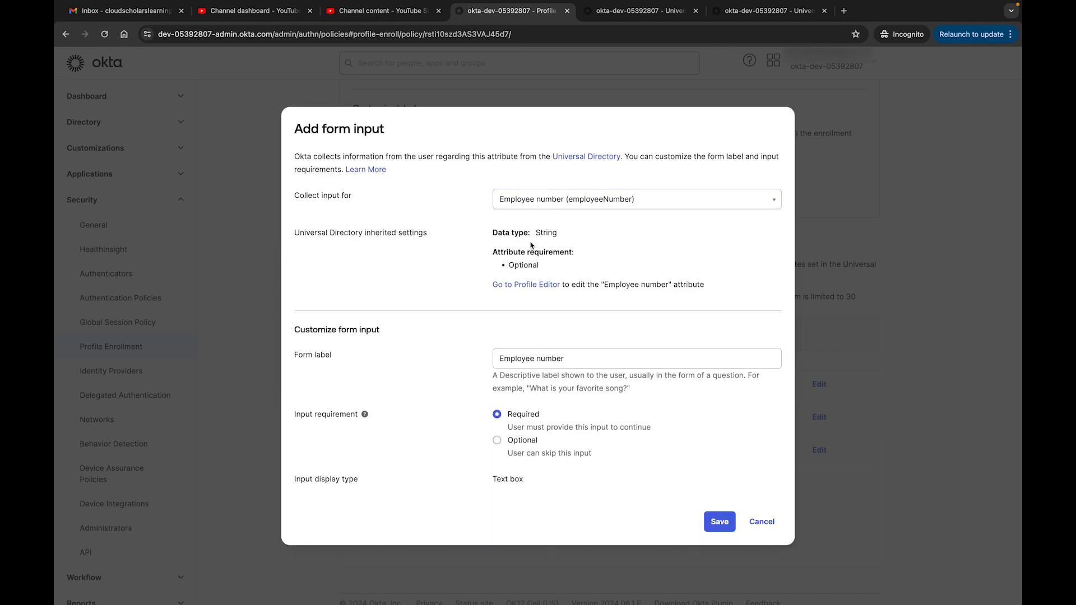
Step: Save the new form input with the form label Employee number and the input requirement Required
scroll(532, 245, "up", 2)
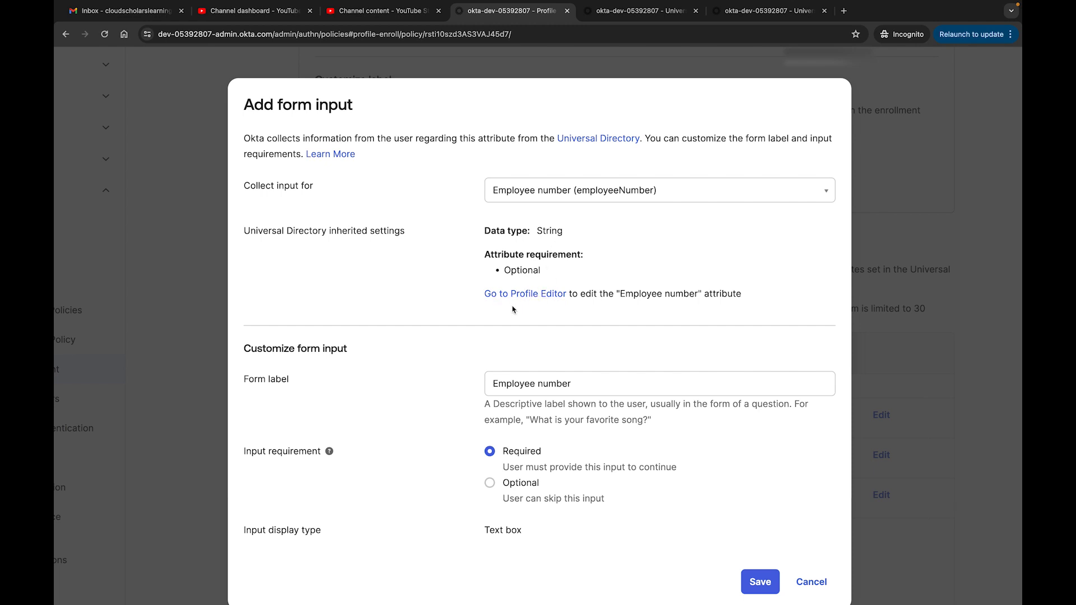
scroll(557, 343, "down", 2)
left_click(519, 330)
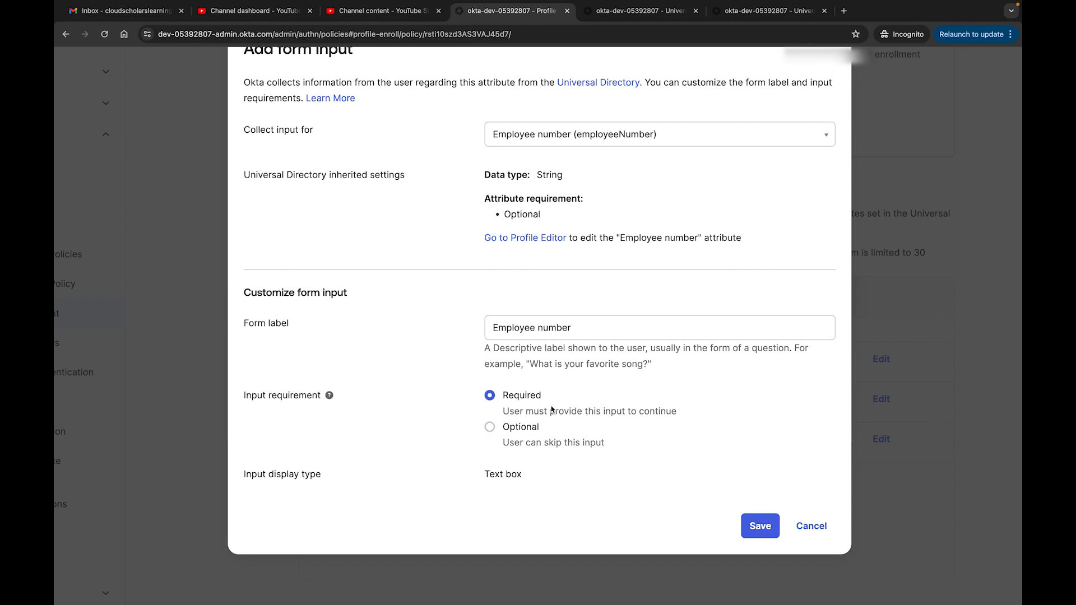
left_click(756, 528)
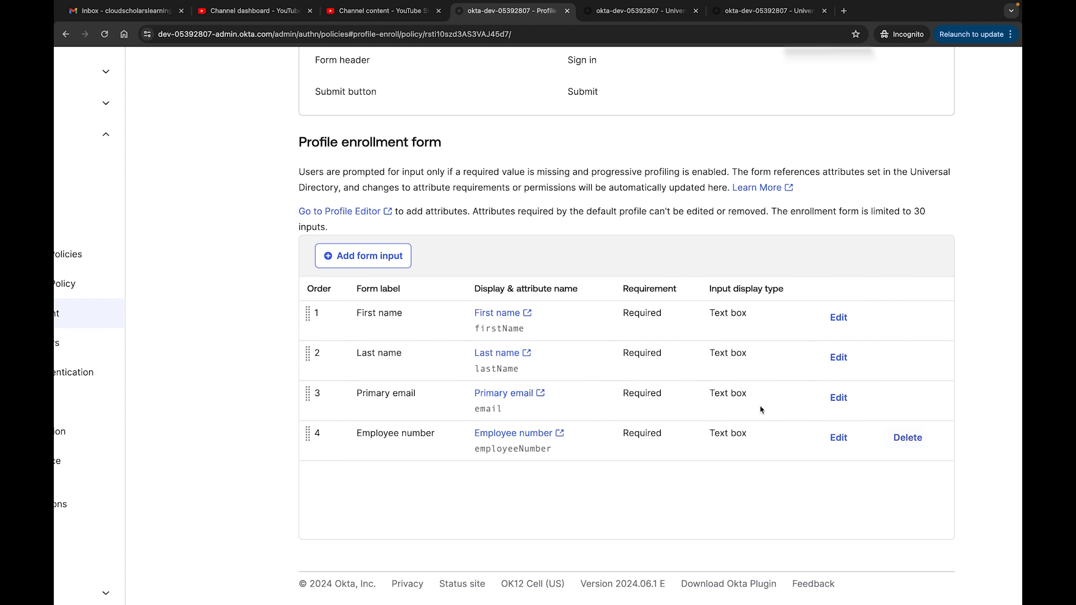
Step: Open the Demo Enrollment policy's profile enrollment settings for editing and save them
scroll(762, 410, "up", 1)
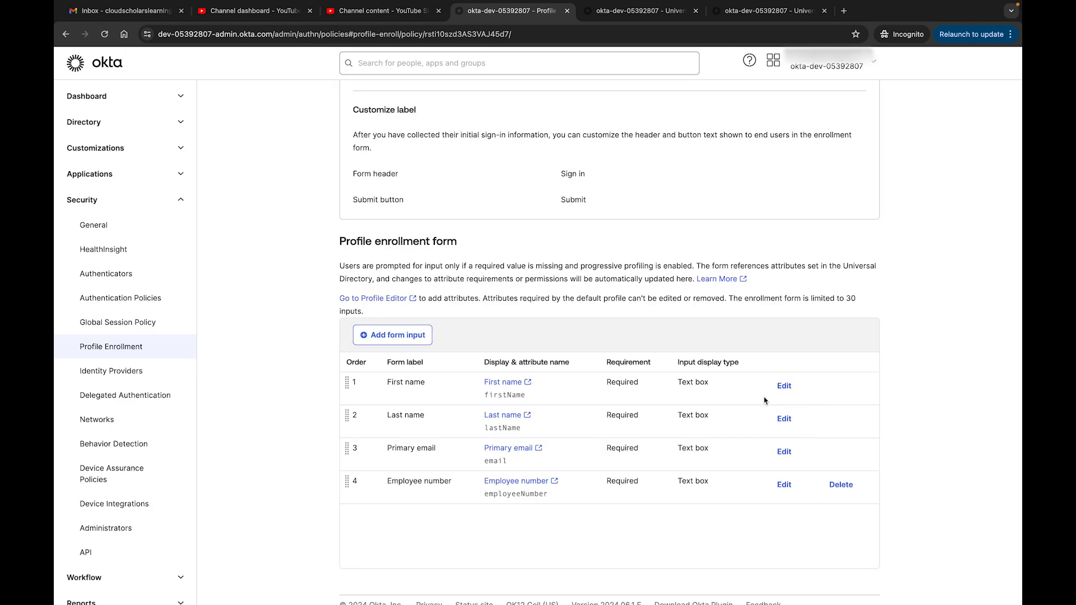
scroll(765, 401, "up", 15)
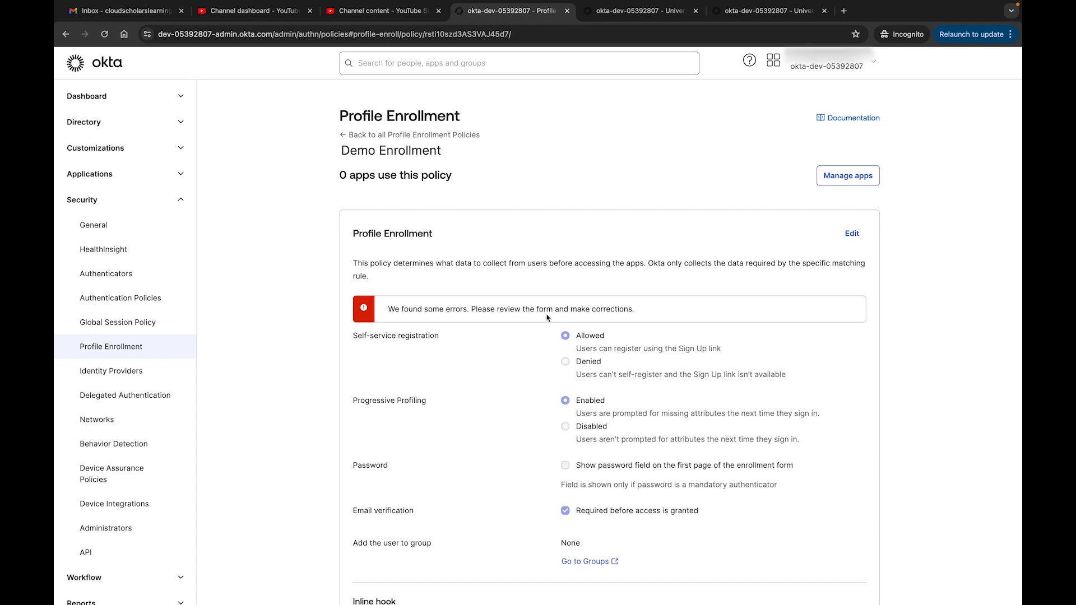
scroll(549, 318, "up", 3)
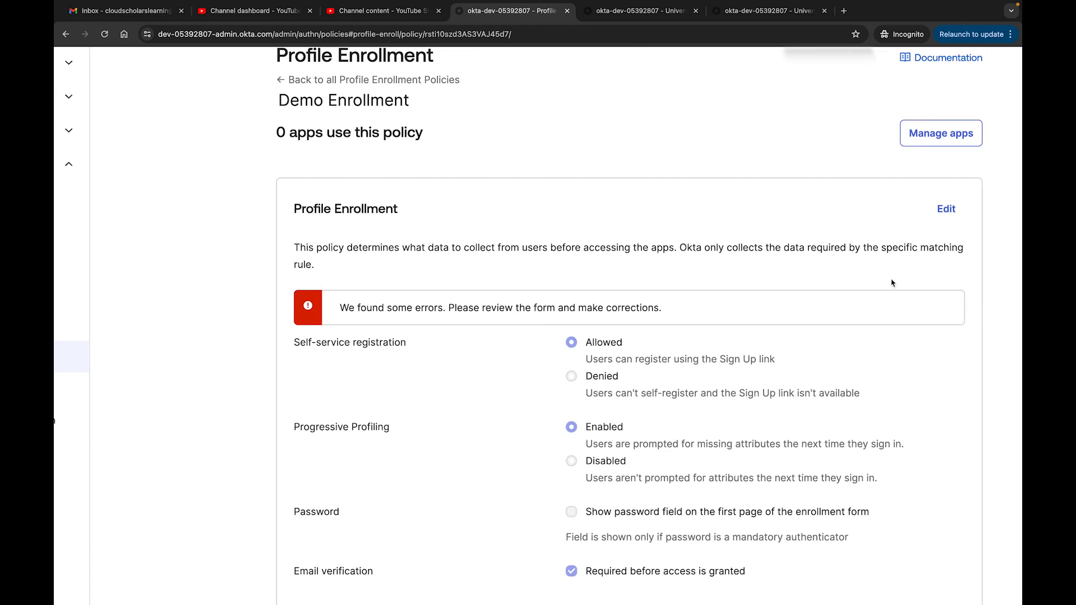
left_click(942, 209)
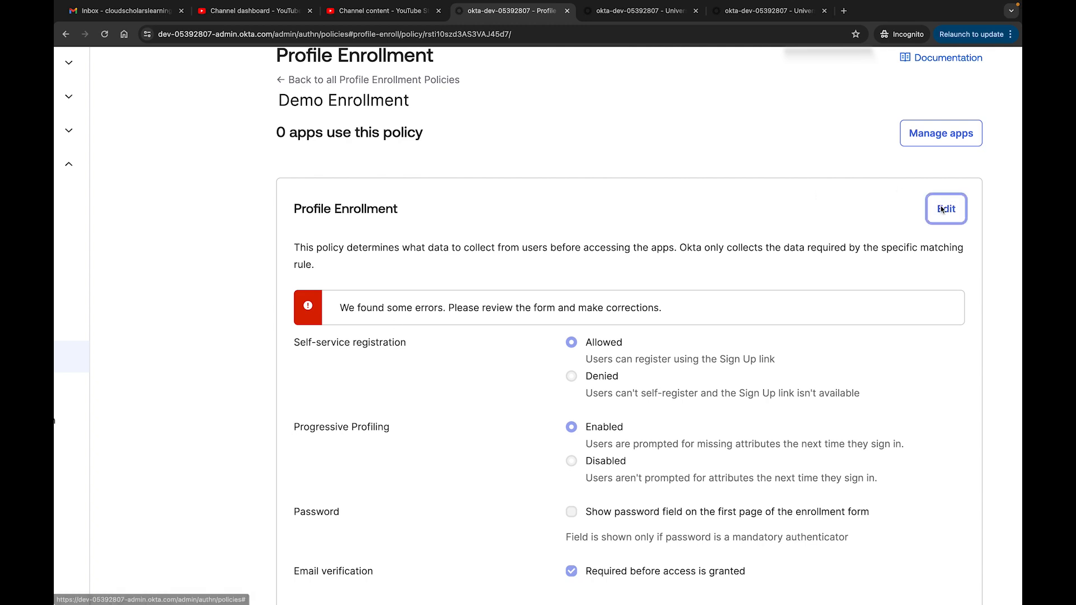
scroll(785, 313, "down", 8)
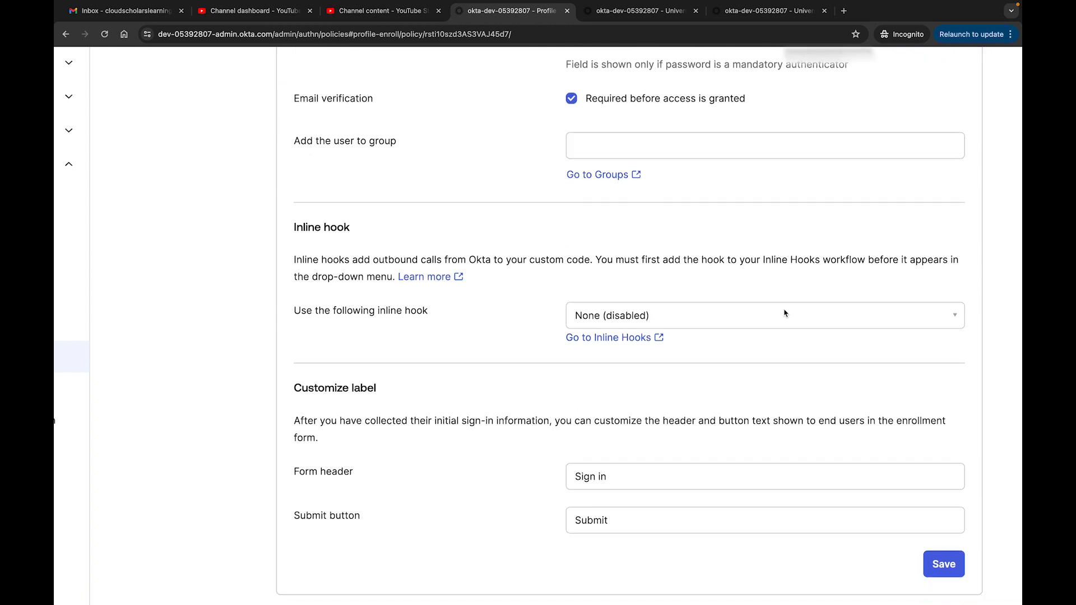
left_click(943, 494)
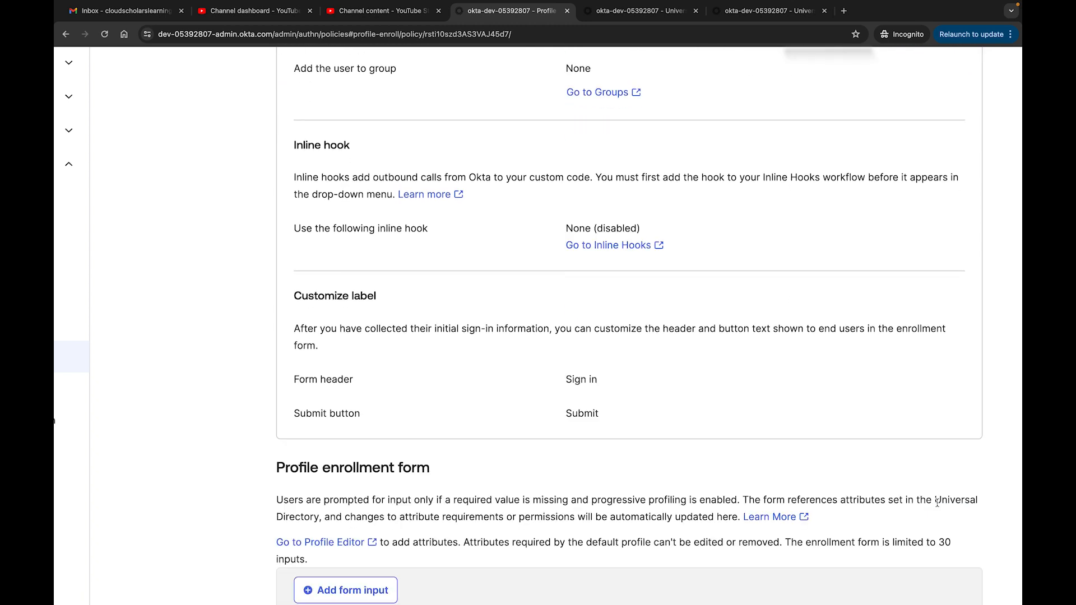
Step: Review the saved policy's settings and the inputs in its profile enrollment form
scroll(935, 415, "up", 9)
scroll(935, 412, "down", 3)
scroll(934, 411, "down", 11)
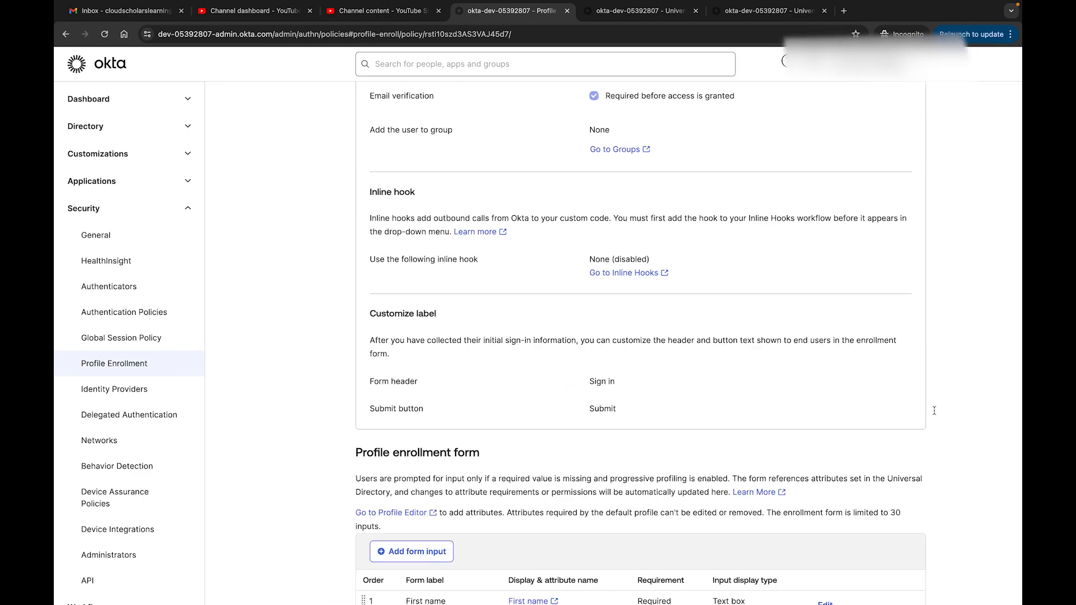
scroll(936, 414, "down", 1)
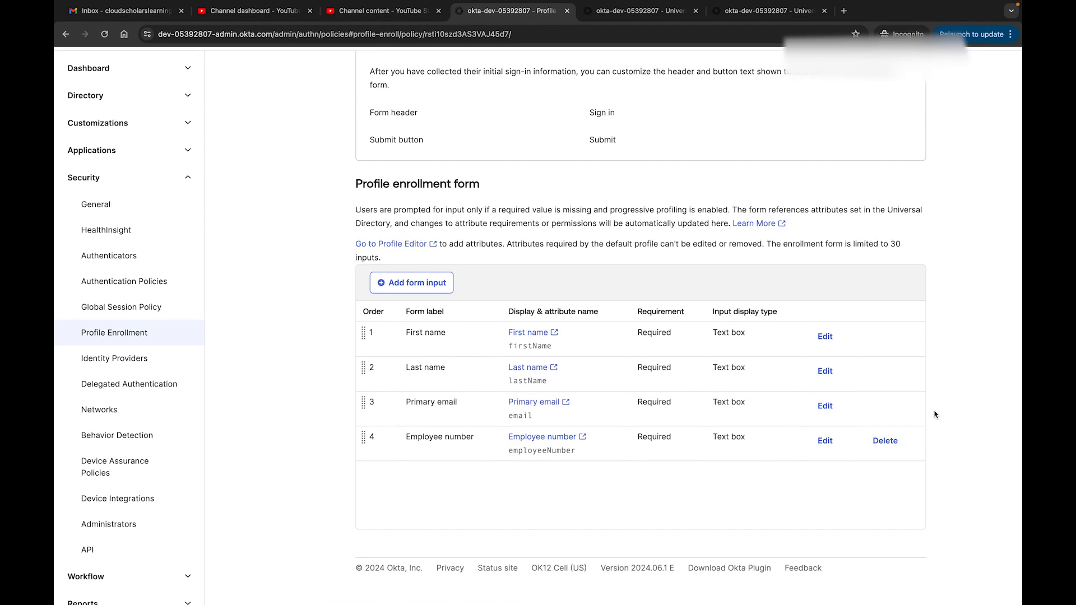
scroll(934, 415, "up", 12)
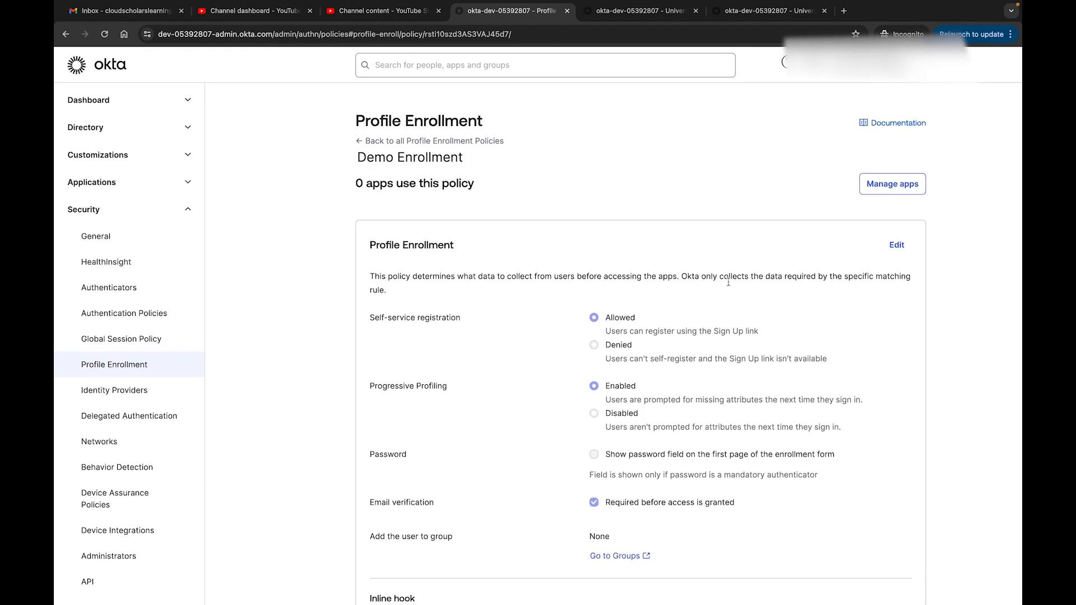
Step: Go back to all profile enrollment policies, reopen Demo Enrollment, and examine its enrollment form and settings
left_click(385, 141)
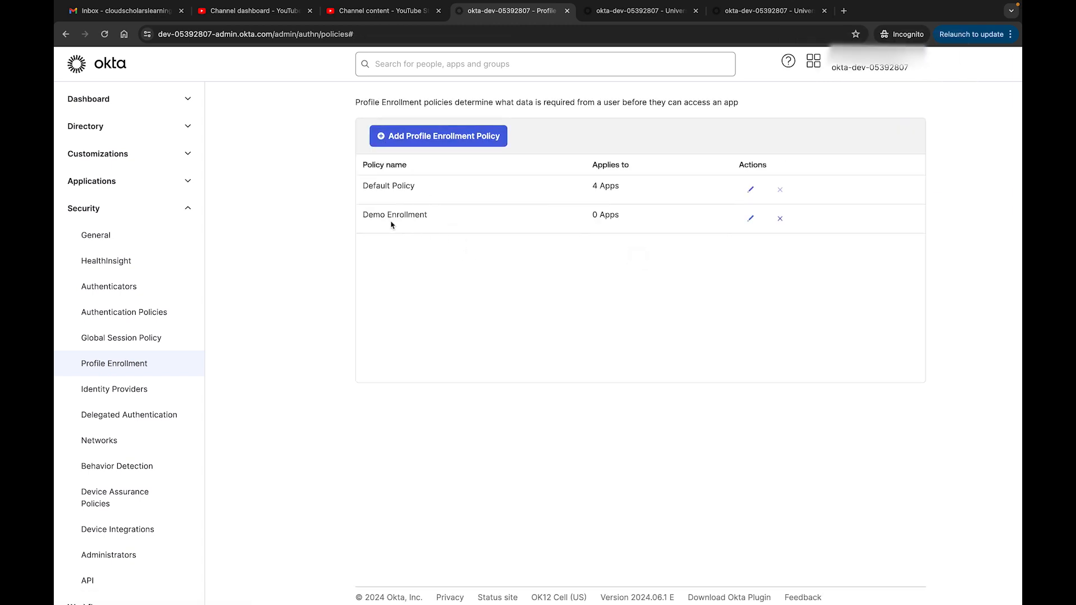
left_click(752, 218)
scroll(827, 287, "down", 12)
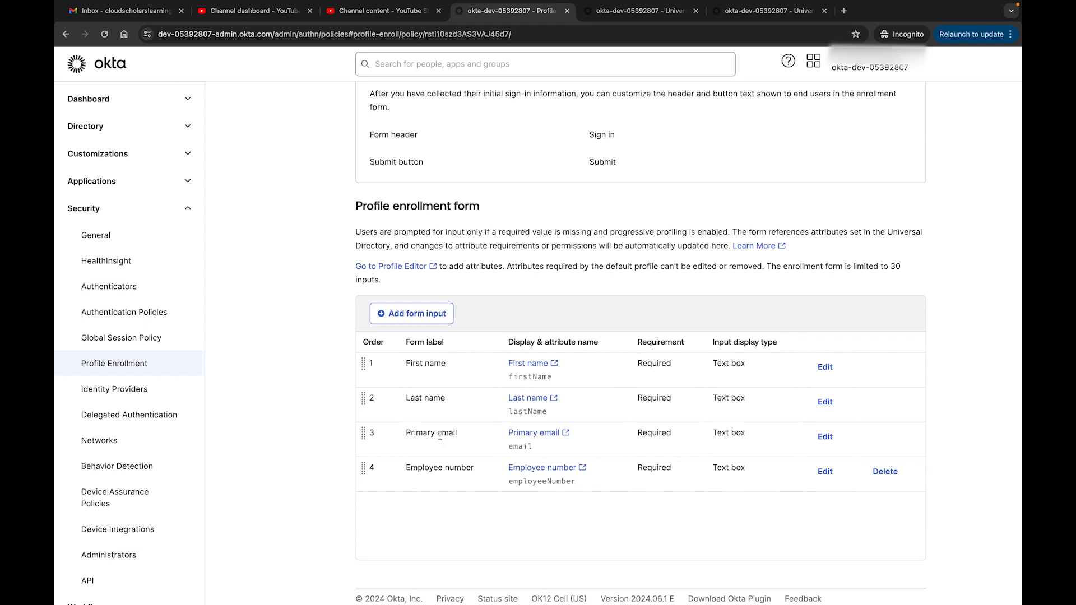
scroll(463, 470, "up", 10)
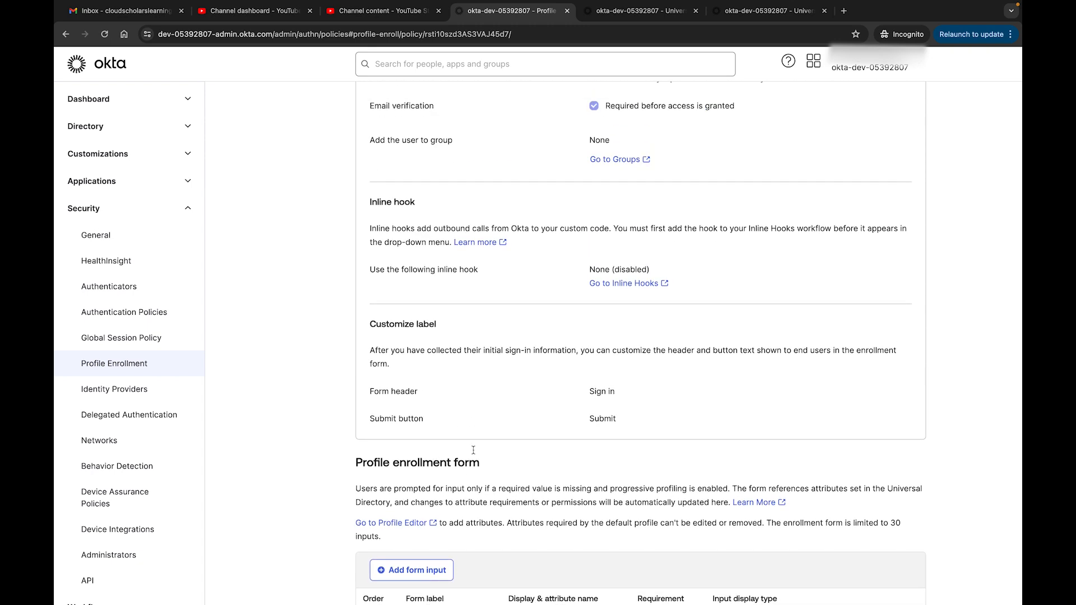